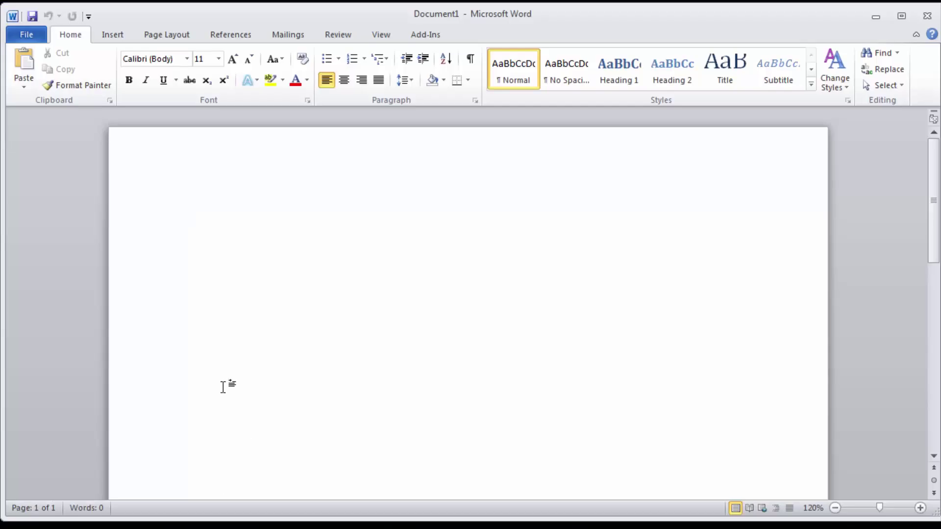
Draw an oval shape as a circle about 2.54 inches across on the page
click(112, 35)
click(223, 87)
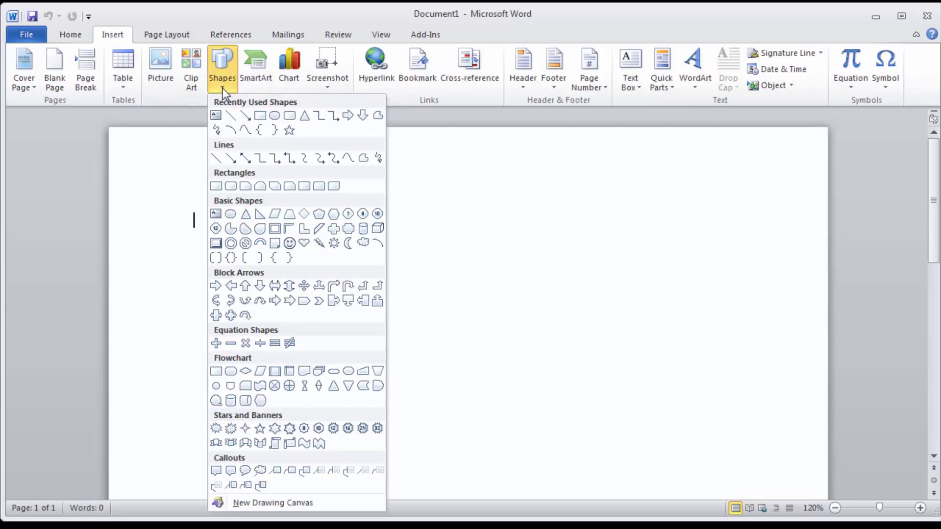
click(277, 118)
mouse_move(304, 214)
mouse_down()
mouse_move(410, 325)
mouse_move(503, 395)
mouse_move(516, 425)
mouse_up()
Copy the circle and paste a duplicate overlapping it
right_click(419, 275)
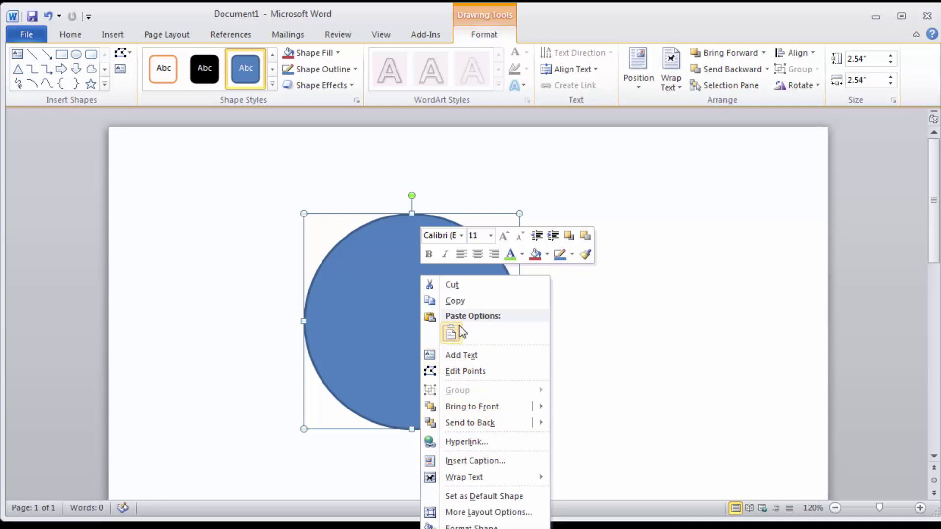
click(457, 301)
right_click(393, 255)
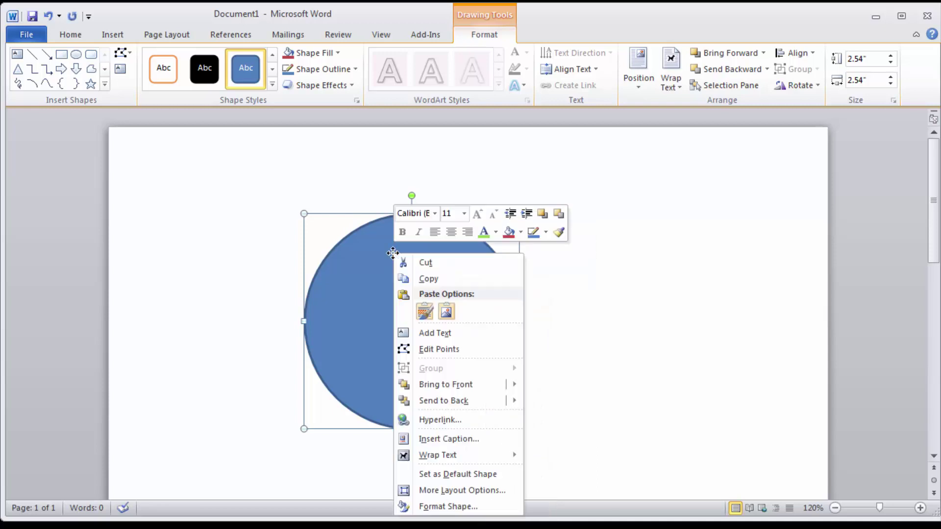
click(429, 315)
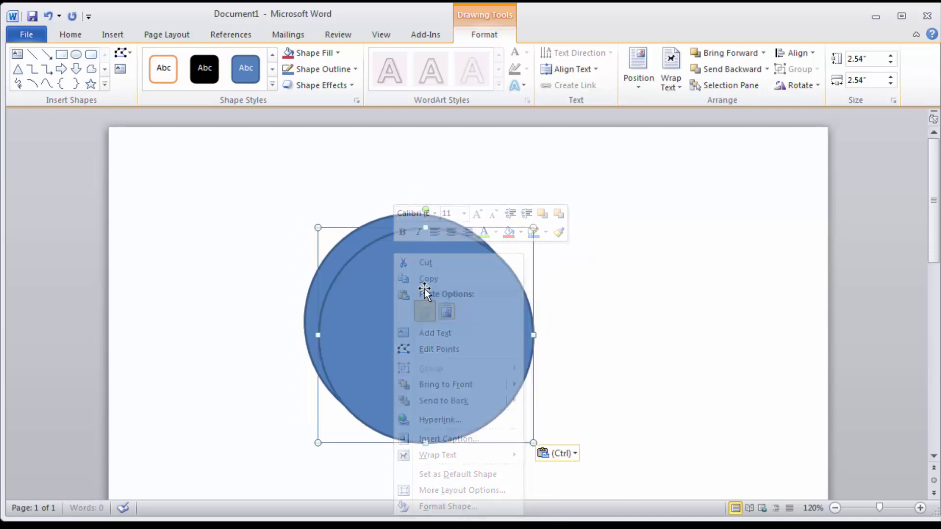
Shrink the pasted circle to about 1.76 inches and move it toward the ring's centre
drag(422, 293, 408, 279)
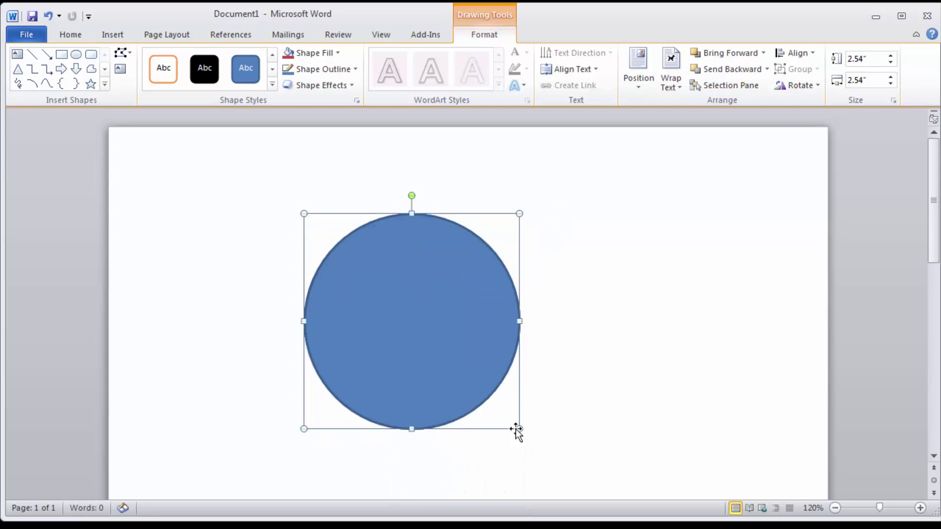
drag(519, 428, 473, 394)
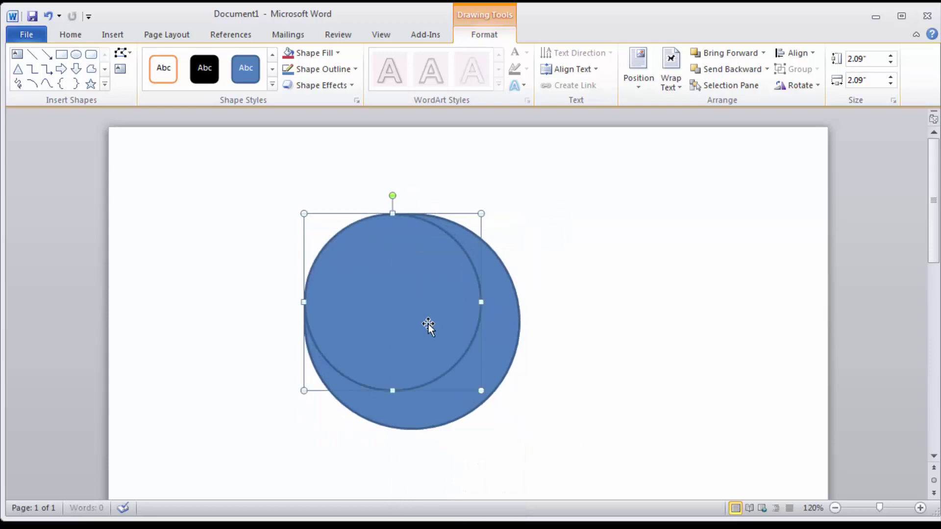
drag(429, 319, 444, 343)
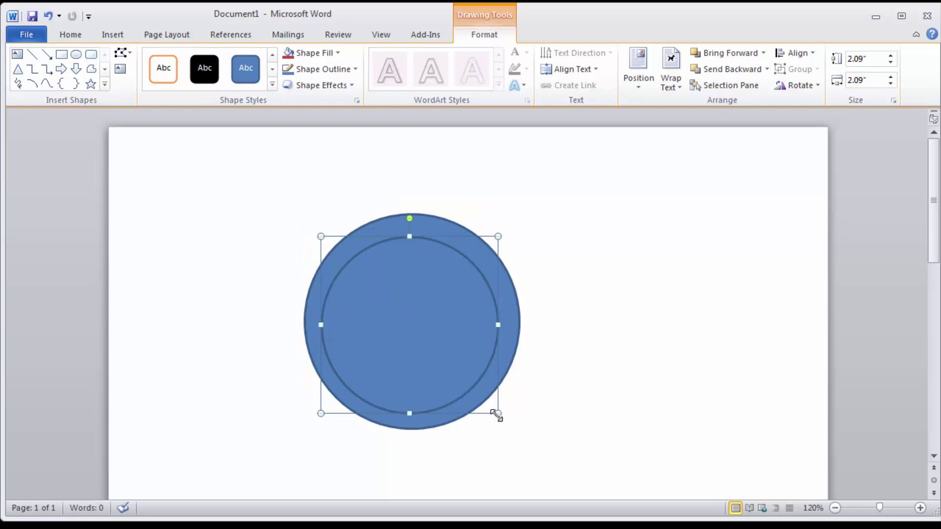
drag(500, 413, 470, 385)
drag(392, 299, 405, 309)
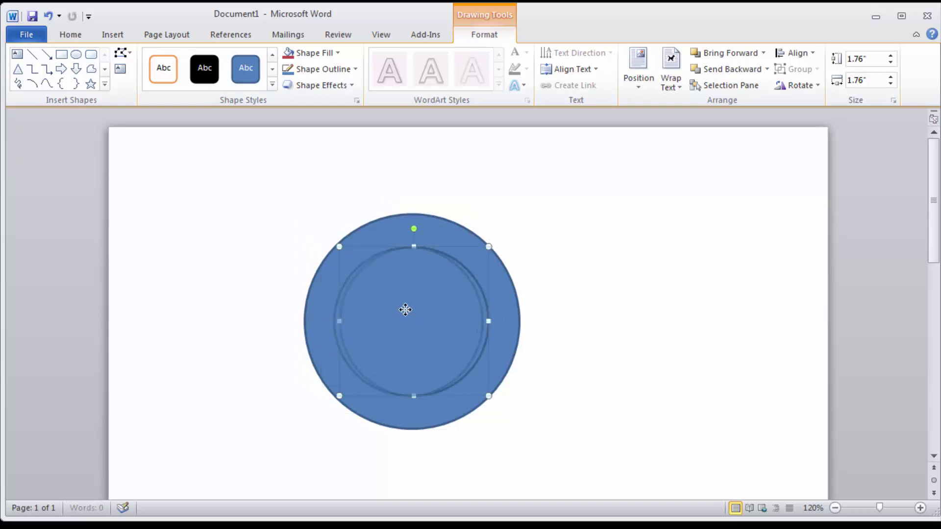
Select both circles and apply Align Center and Align Middle to make them concentric
shift+click(511, 310)
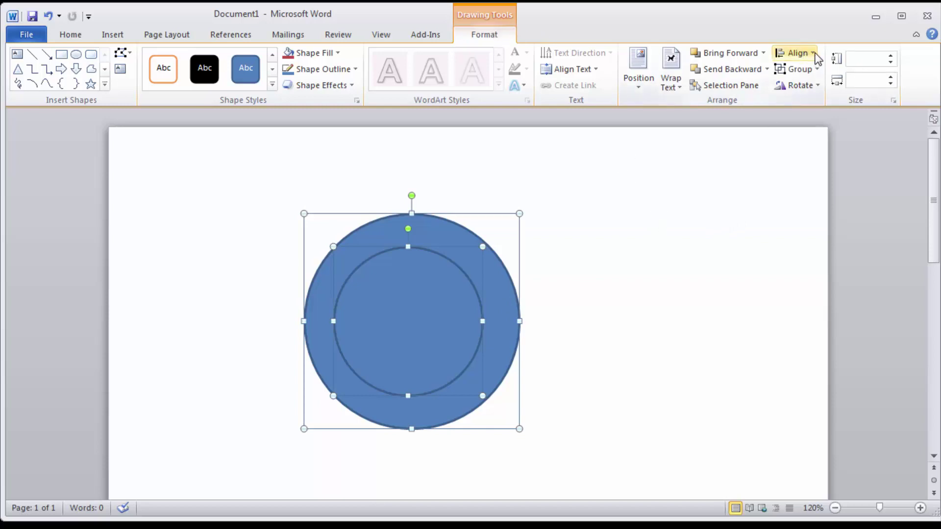
click(814, 54)
click(817, 86)
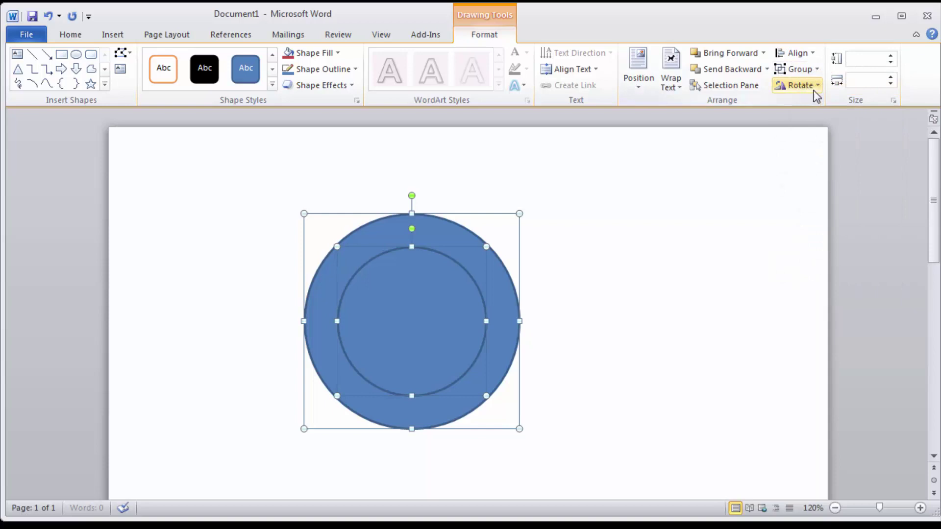
click(811, 54)
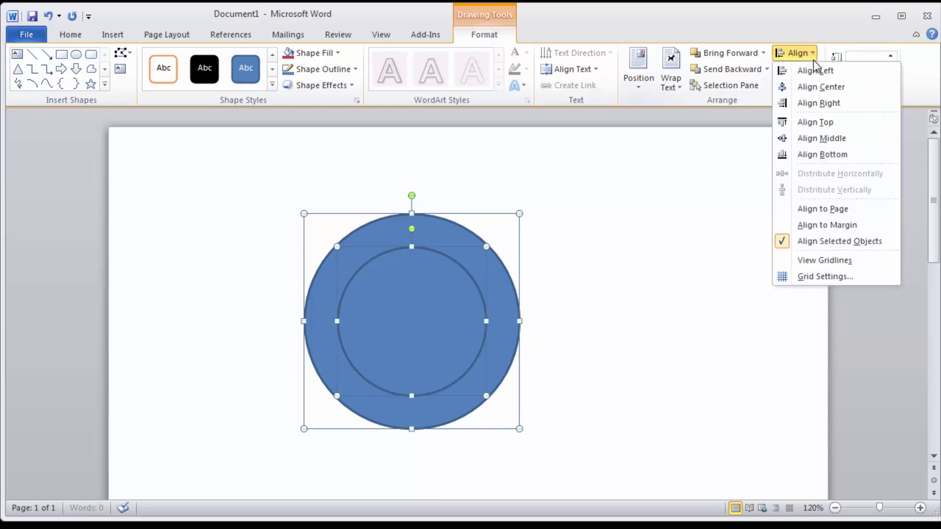
click(834, 139)
click(493, 183)
Set the outer circle to No Outline and open its More Gradients fill settings
click(458, 225)
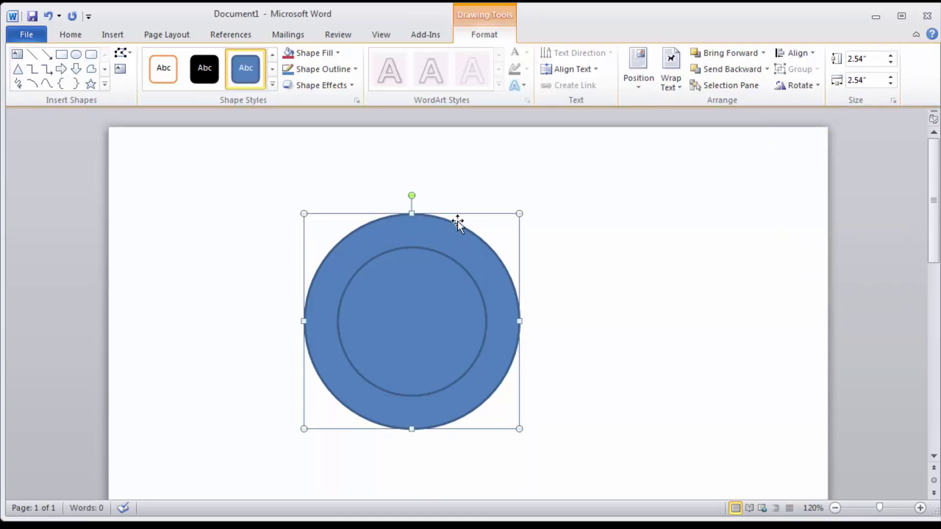
click(353, 69)
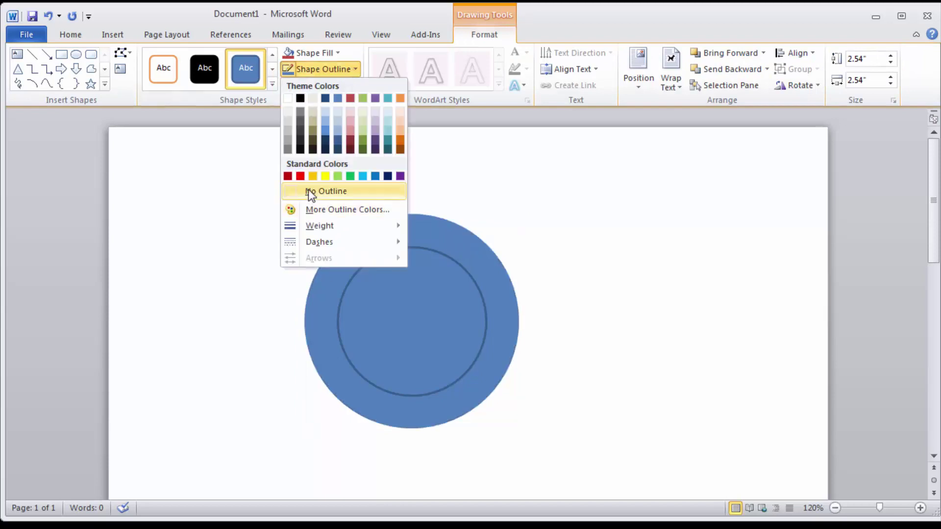
click(308, 190)
click(336, 50)
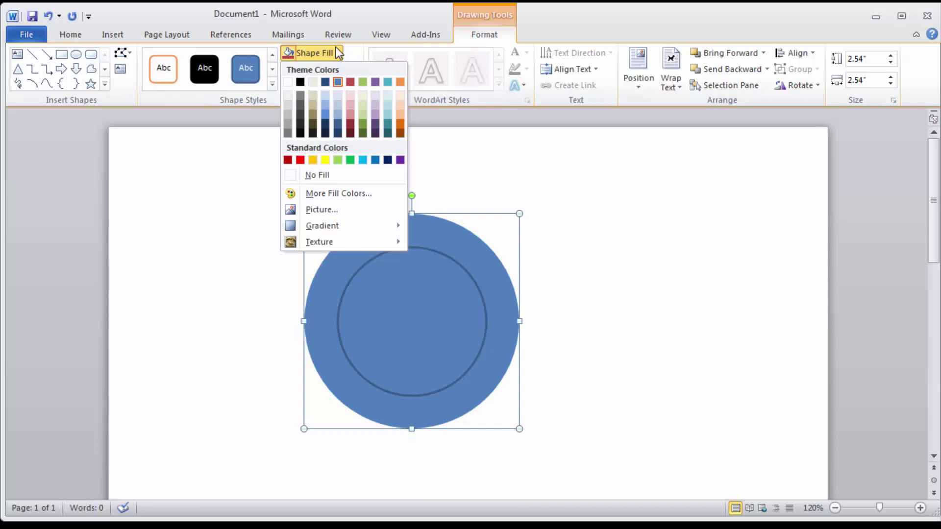
mouse_move(322, 226)
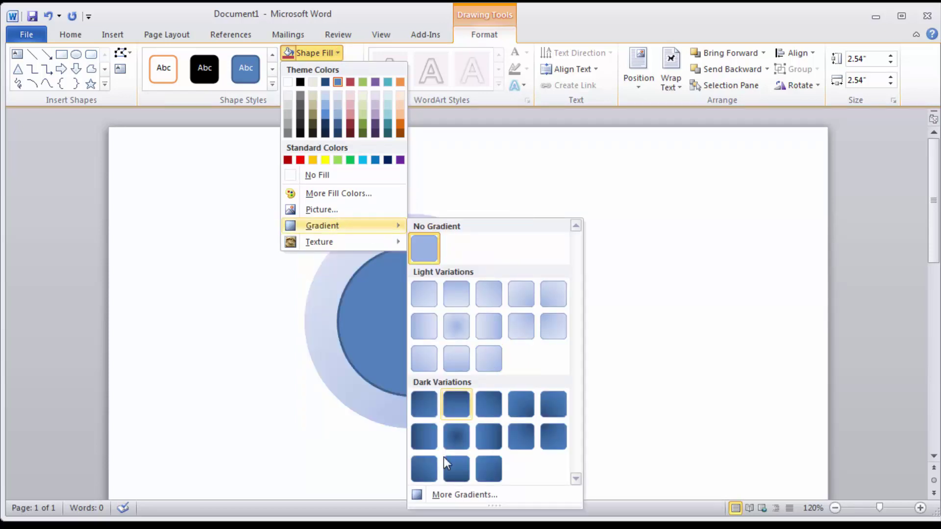
click(449, 495)
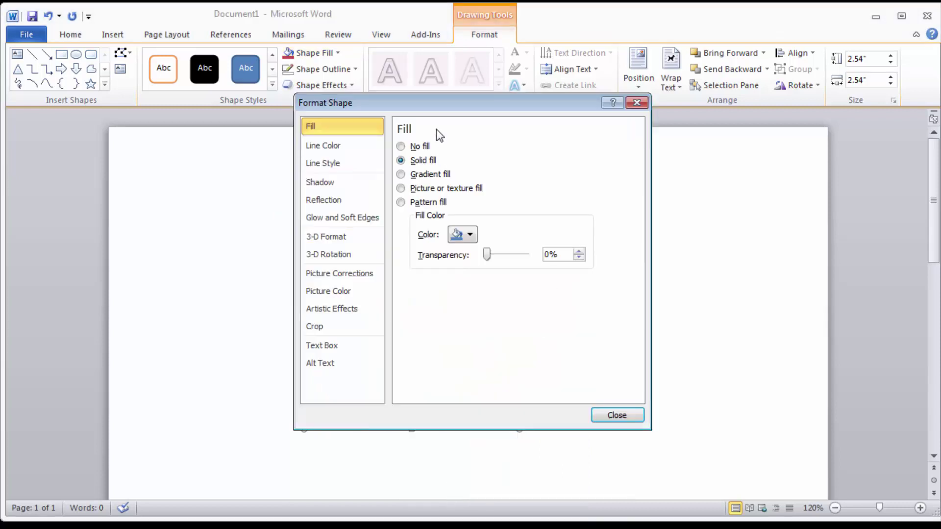
Switch the ring to gradient fill, move the middle stop to 86%, and colour the first stop dark blue
click(401, 174)
drag(489, 104, 692, 46)
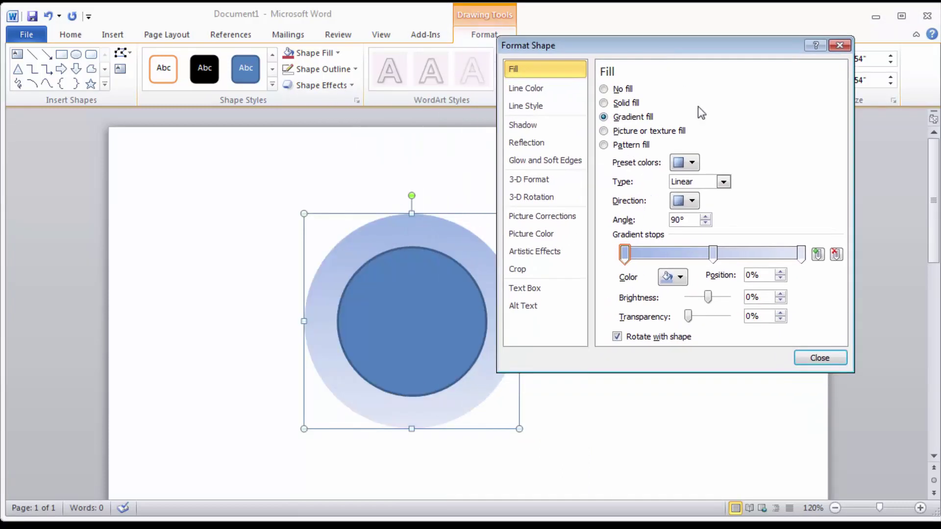
drag(713, 254, 775, 254)
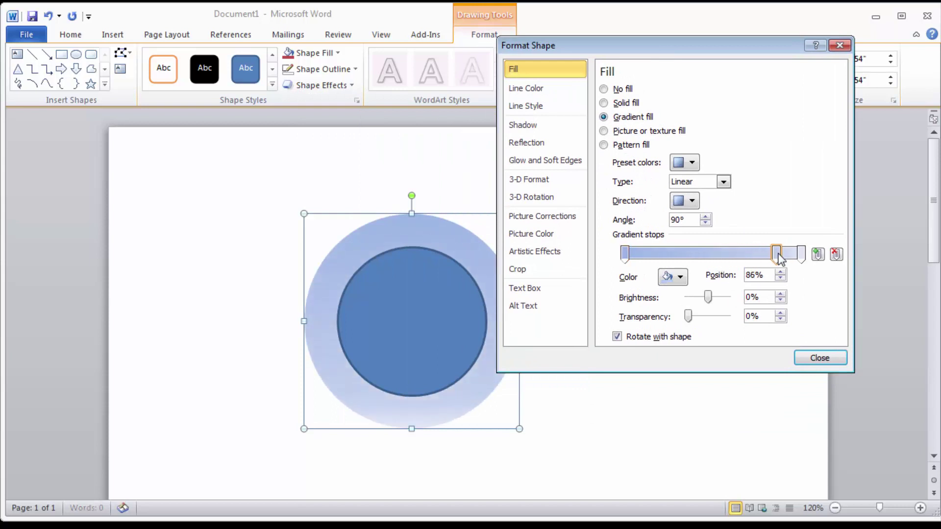
click(623, 254)
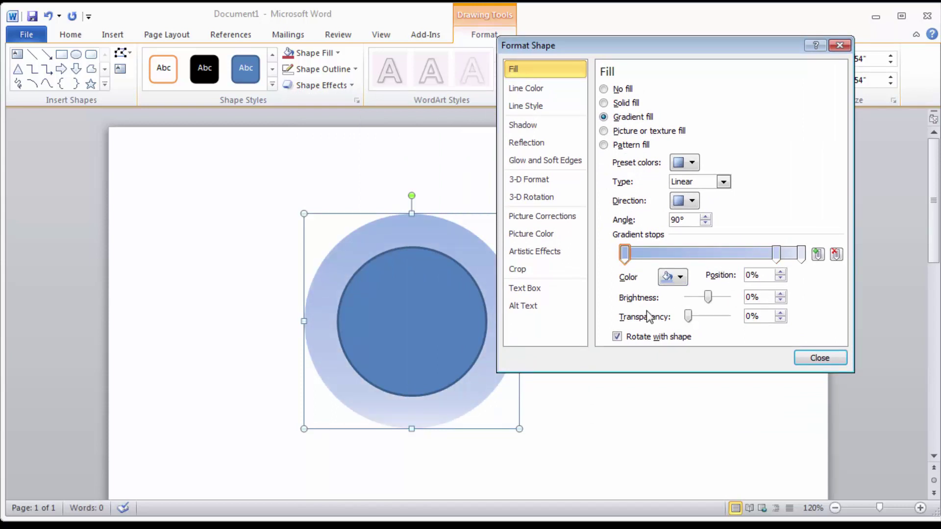
click(681, 278)
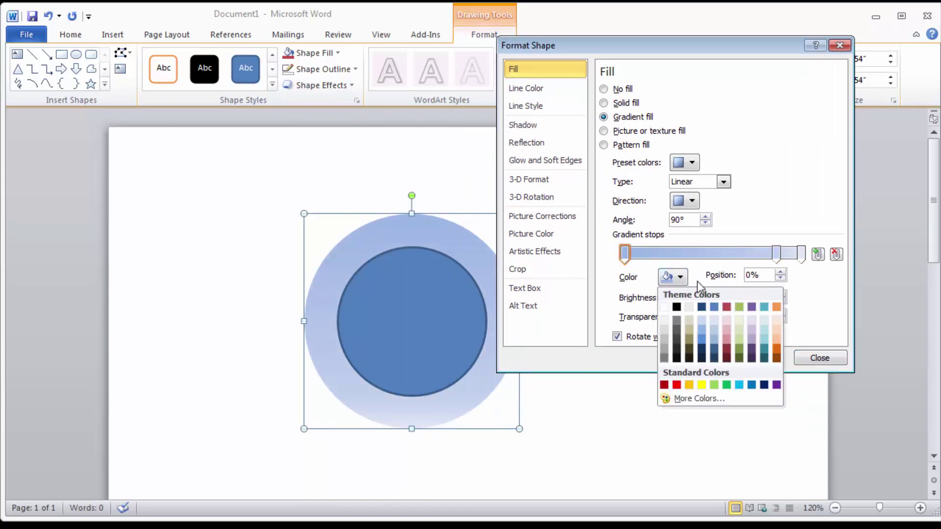
click(763, 385)
Delete the 86% stop, make the end stop green, and move stops to 41% and 49%
click(776, 254)
click(835, 254)
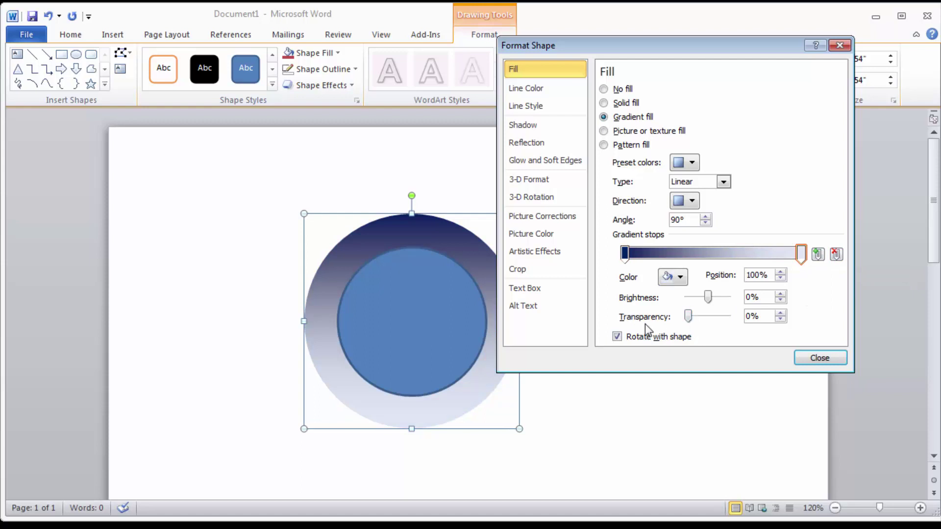
click(681, 277)
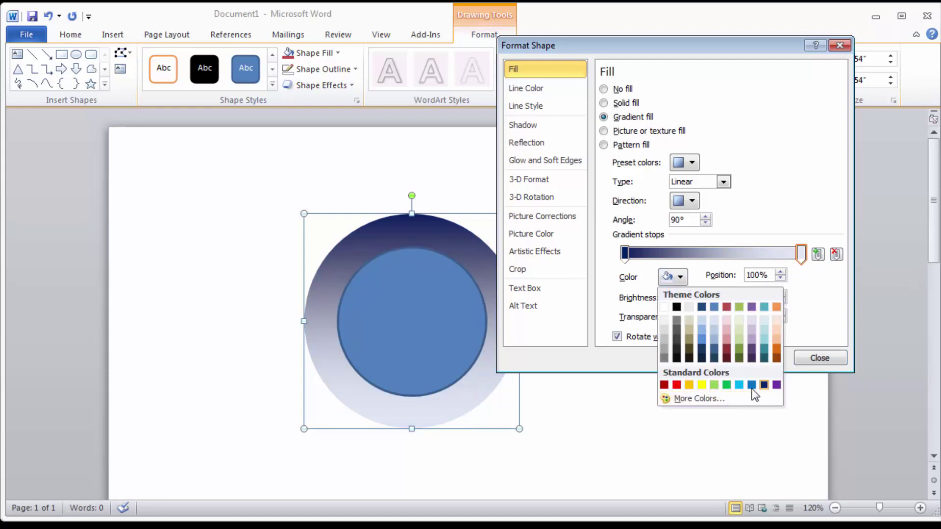
click(726, 386)
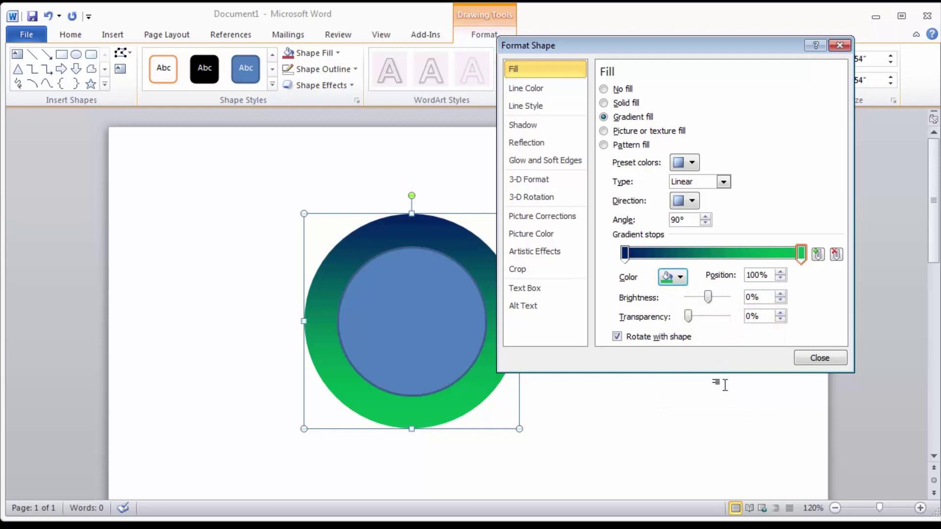
drag(625, 253, 702, 256)
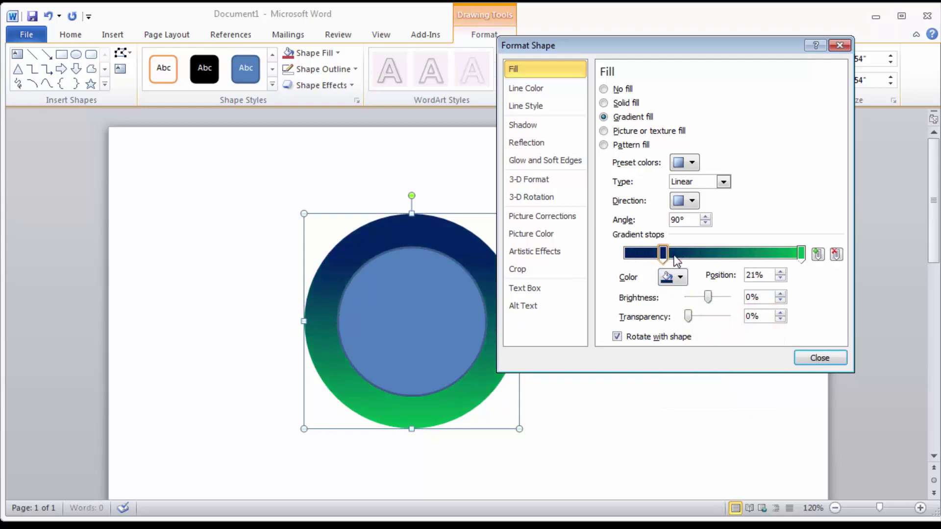
mouse_move(801, 253)
mouse_down()
mouse_move(701, 255)
mouse_move(721, 261)
mouse_up()
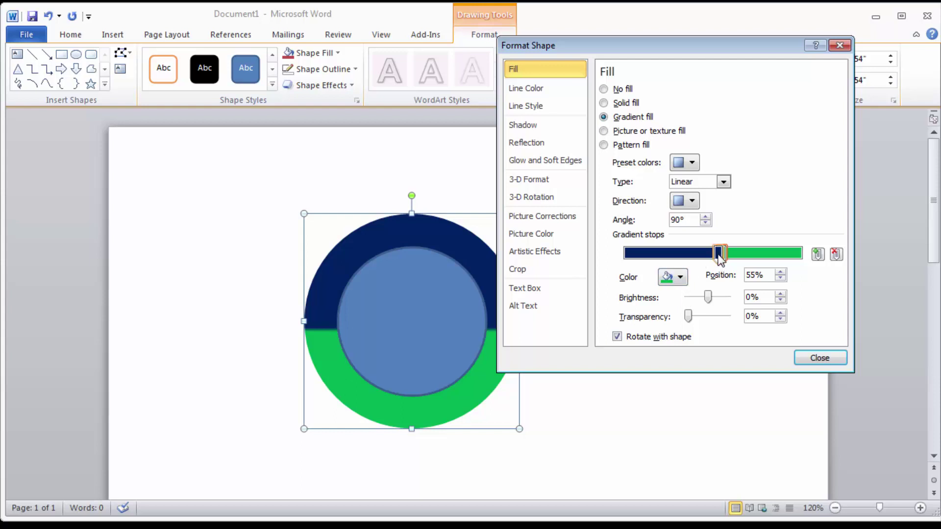
Move the navy stop to 48%, colour a stop red, and delete the navy stop
drag(718, 253, 711, 256)
click(679, 277)
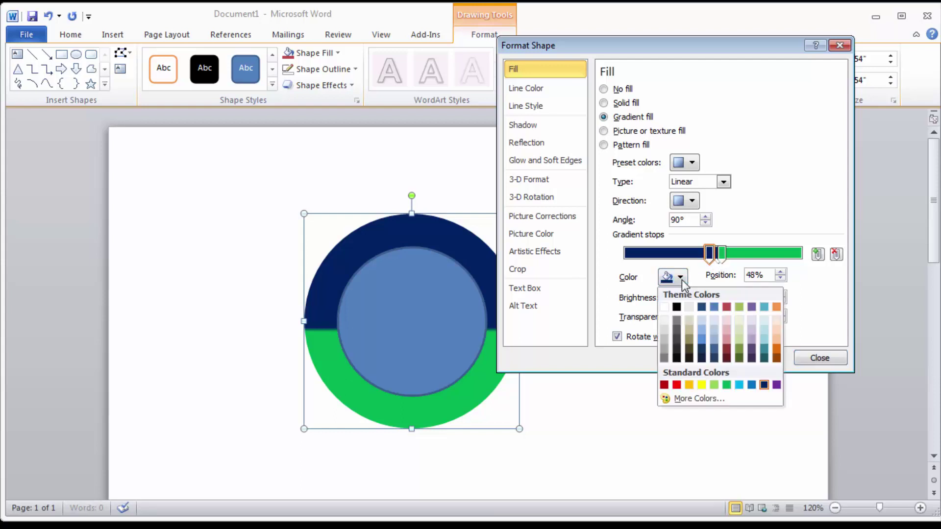
click(677, 385)
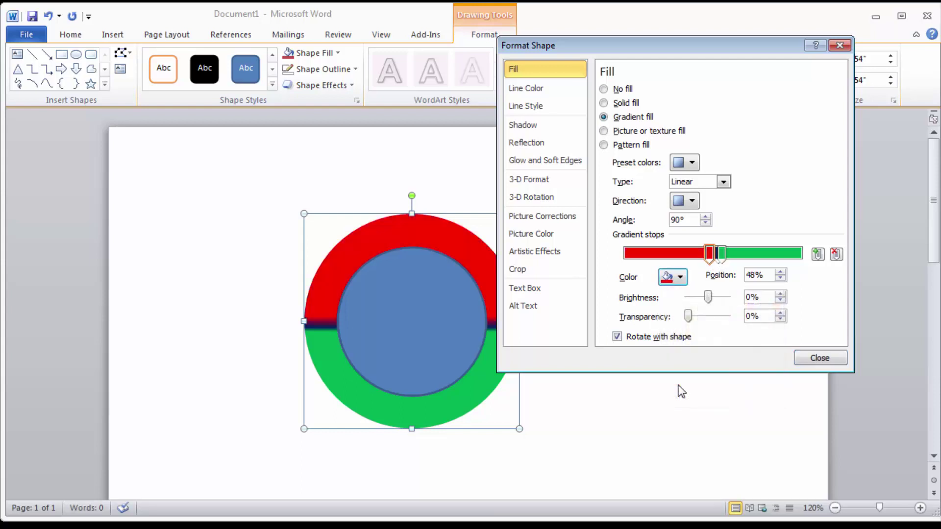
click(722, 253)
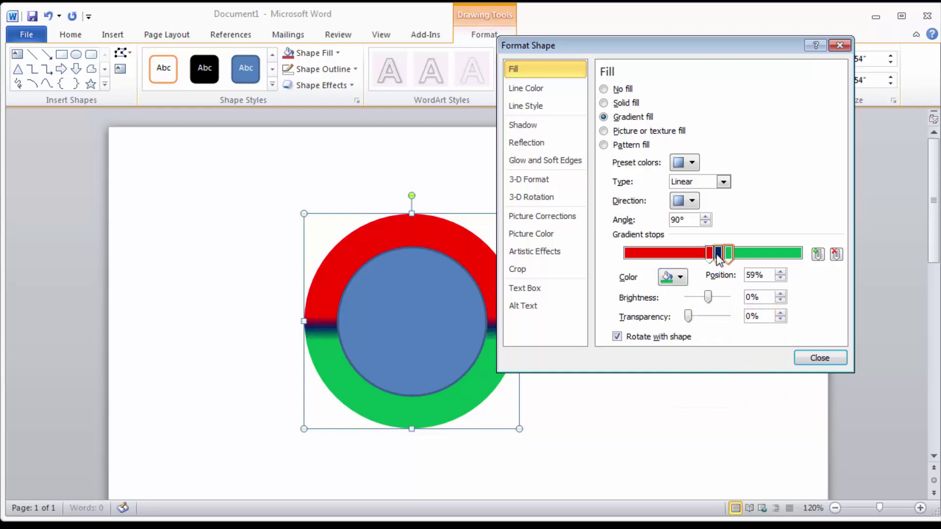
key(Delete)
drag(729, 254, 727, 254)
Recolour the red stop Dark Blue Lighter 40%, butt it against green near 55%, and close Format Shape
click(711, 256)
click(680, 279)
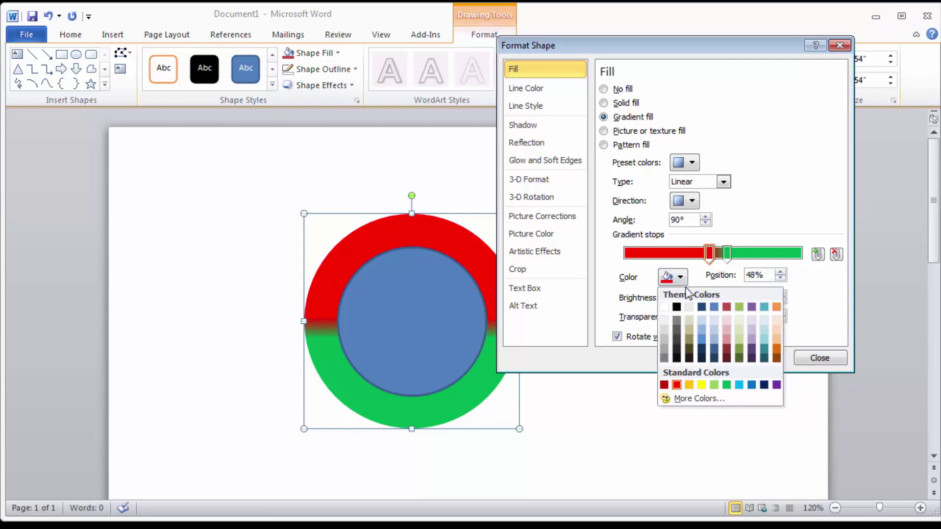
click(739, 384)
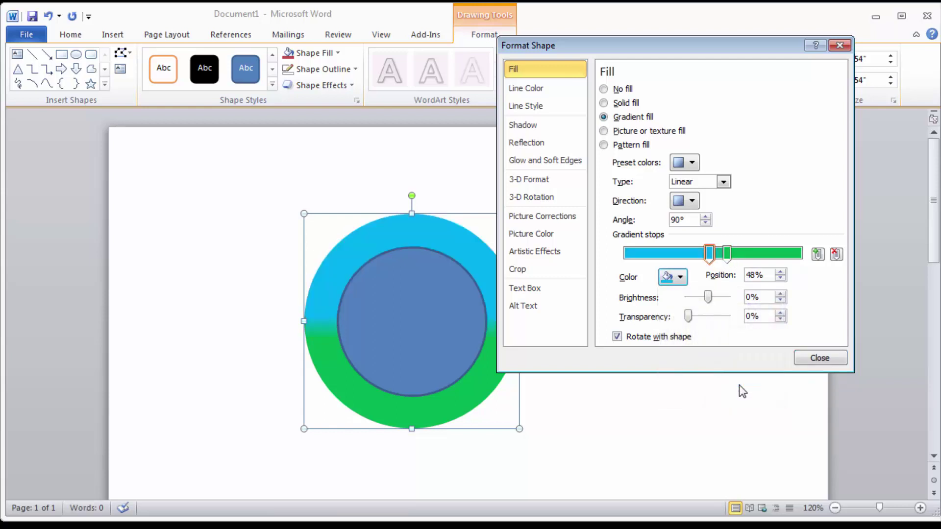
click(680, 277)
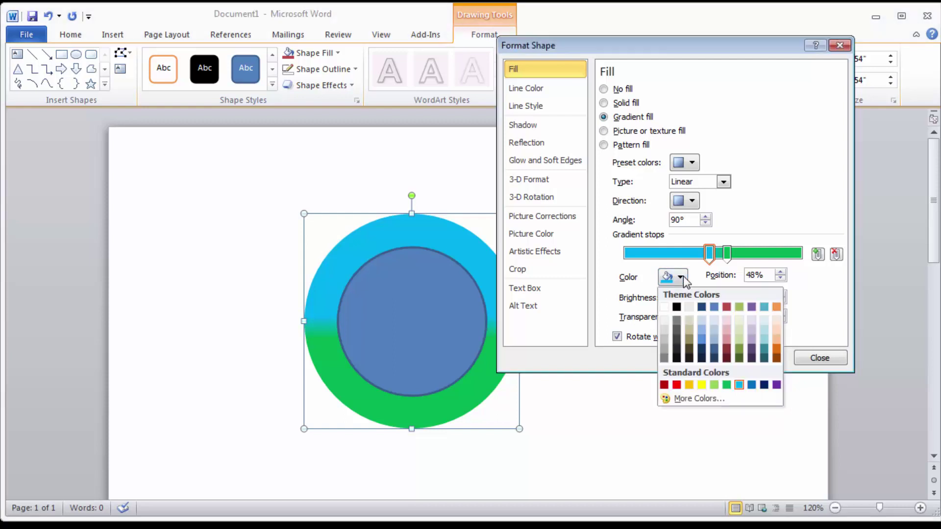
click(702, 337)
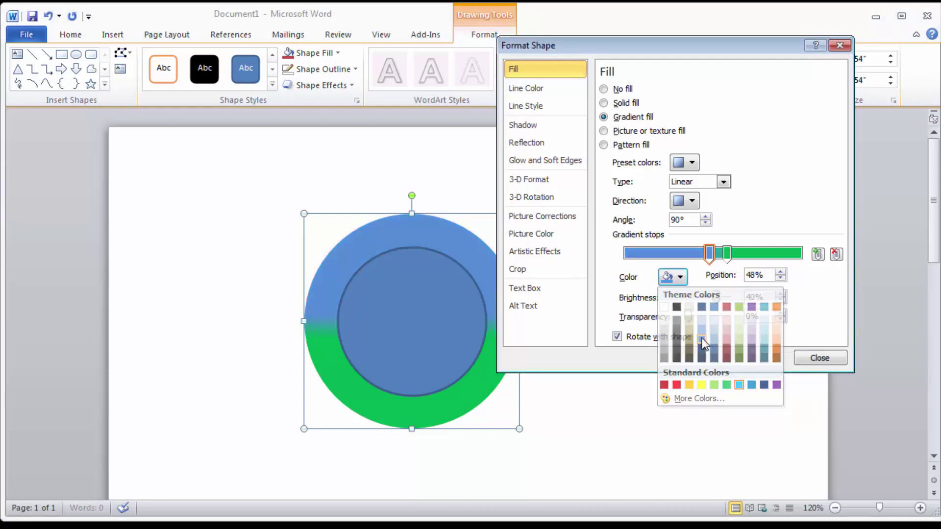
drag(709, 254, 725, 258)
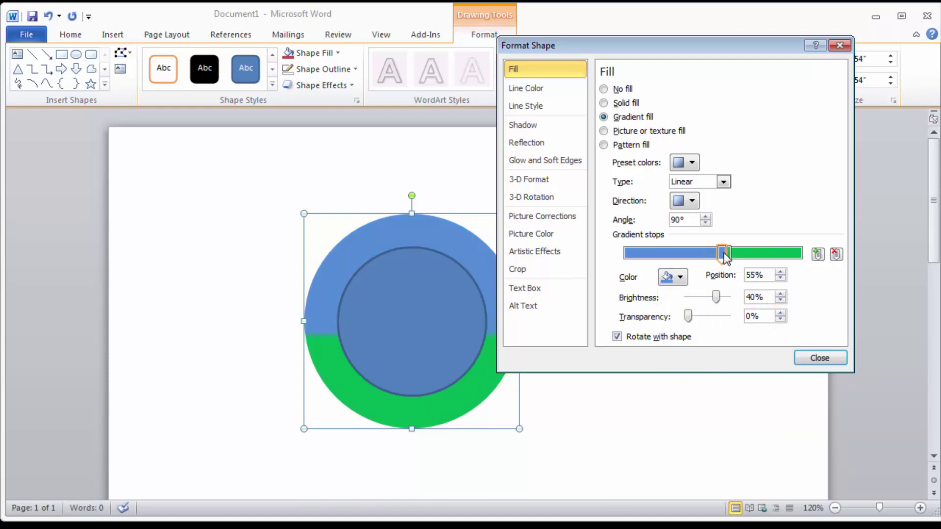
click(820, 358)
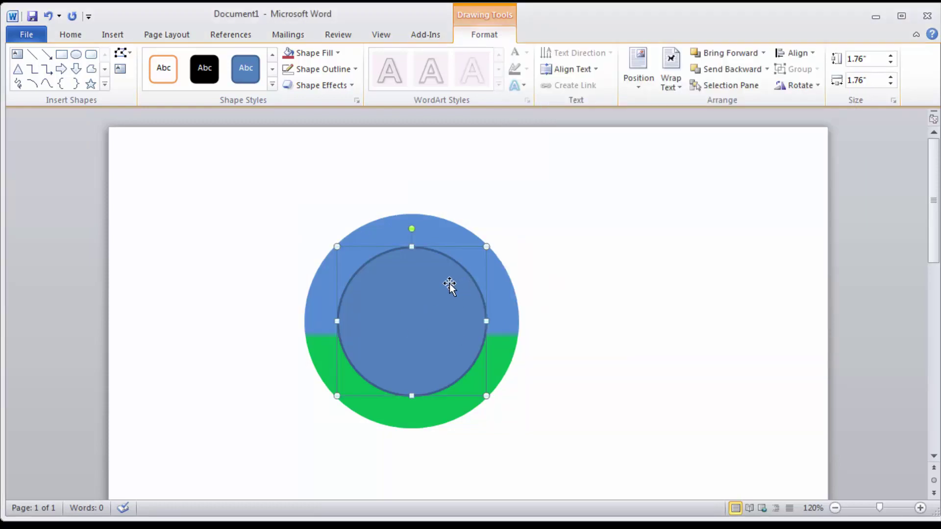
Give the inner circle a light-orange outline and a white fill, then deselect it
click(354, 71)
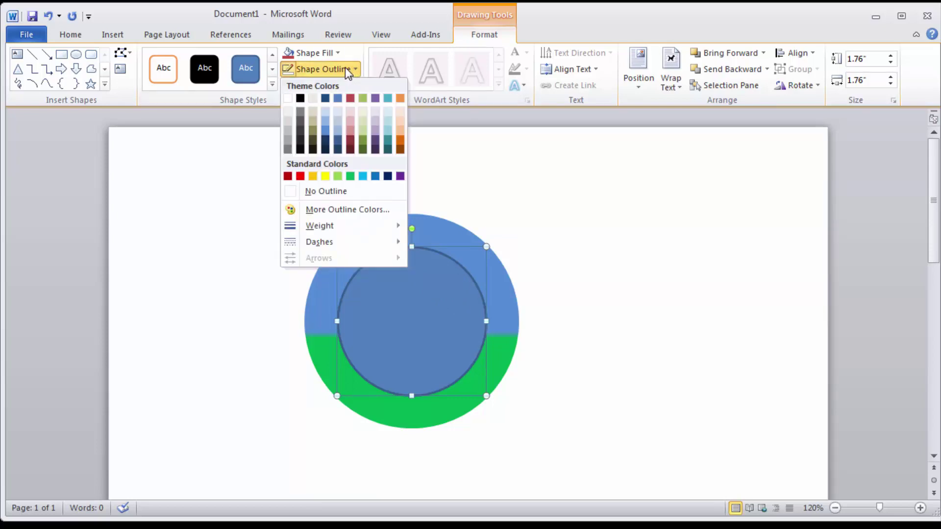
click(401, 122)
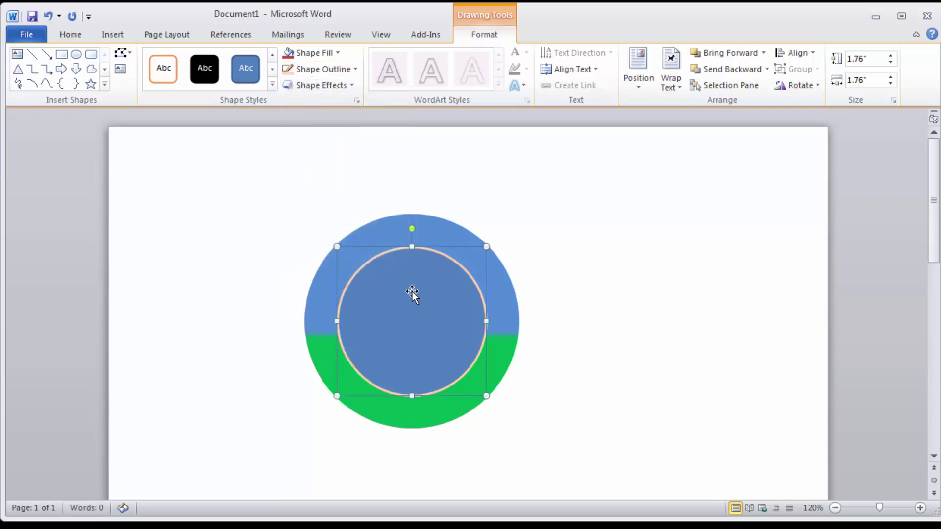
click(337, 53)
click(288, 82)
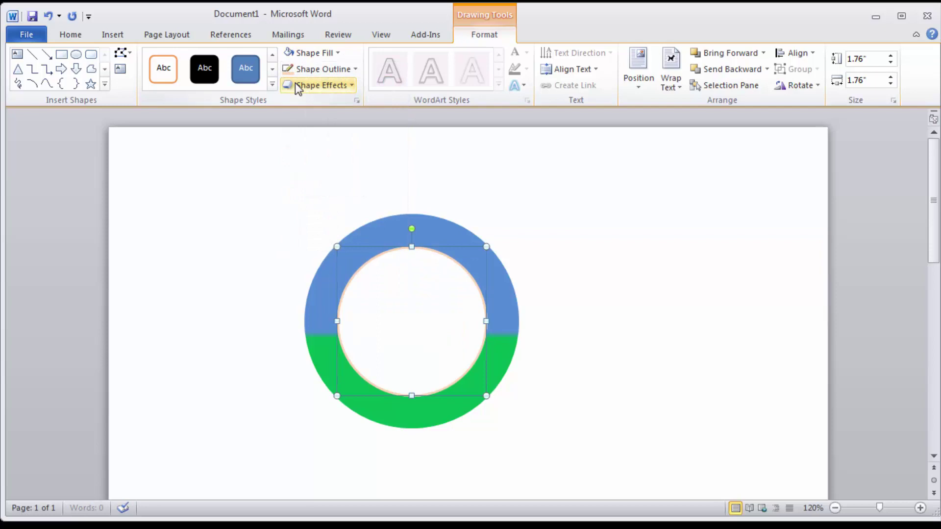
click(561, 244)
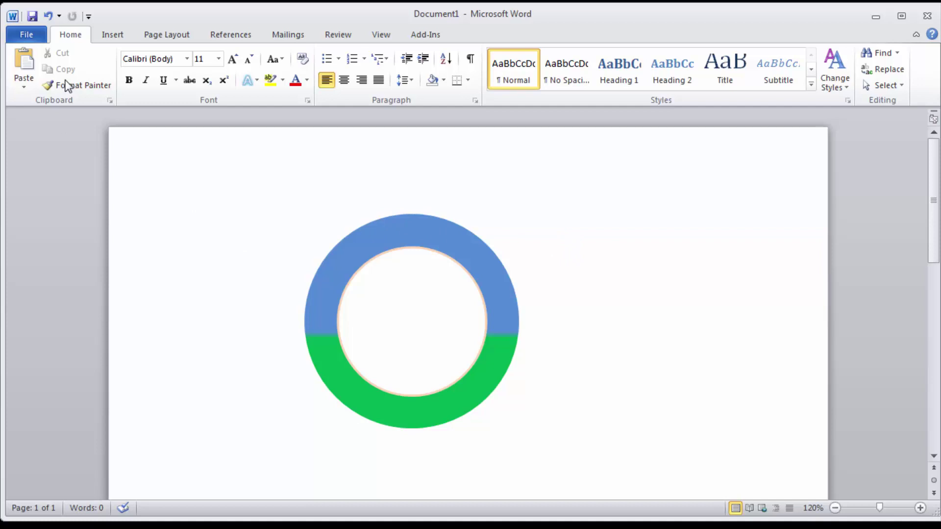
Insert a WordArt box and type TANHA EDUCATION CENTER, correcting the misspelling
click(109, 40)
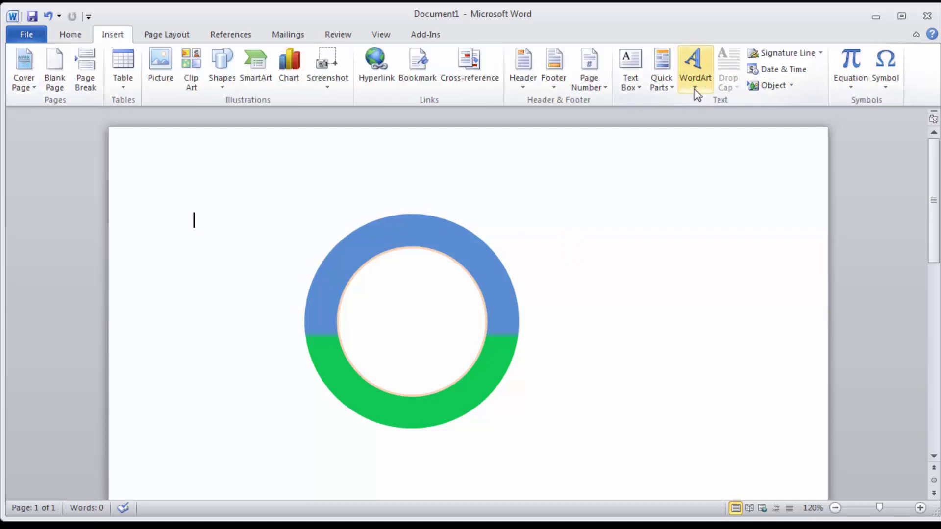
click(698, 63)
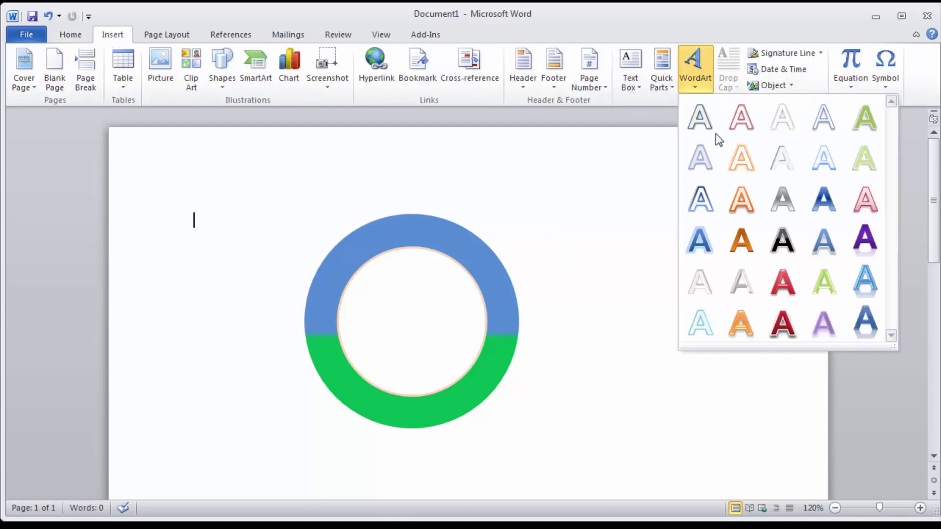
click(782, 121)
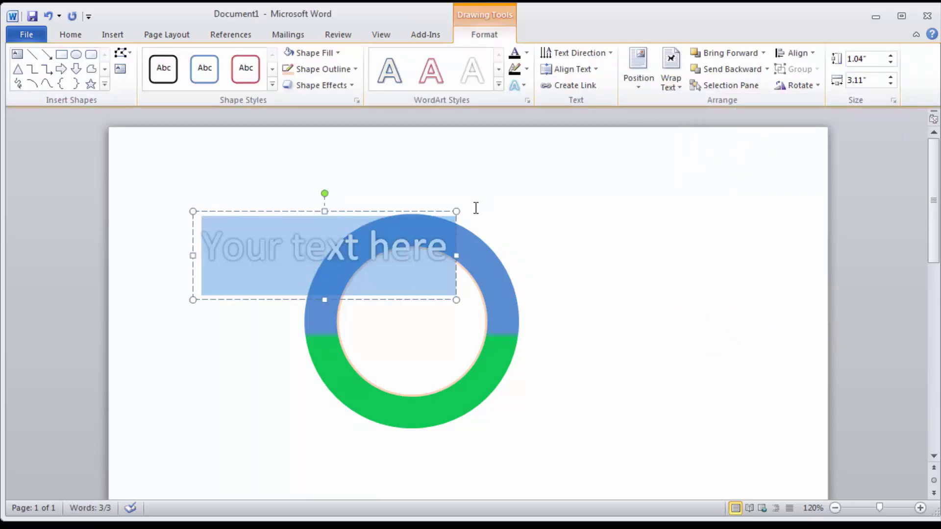
text(TAHNA)
key(BackSpace)
key(BackSpace)
key(BackSpace)
text(NHA E.)
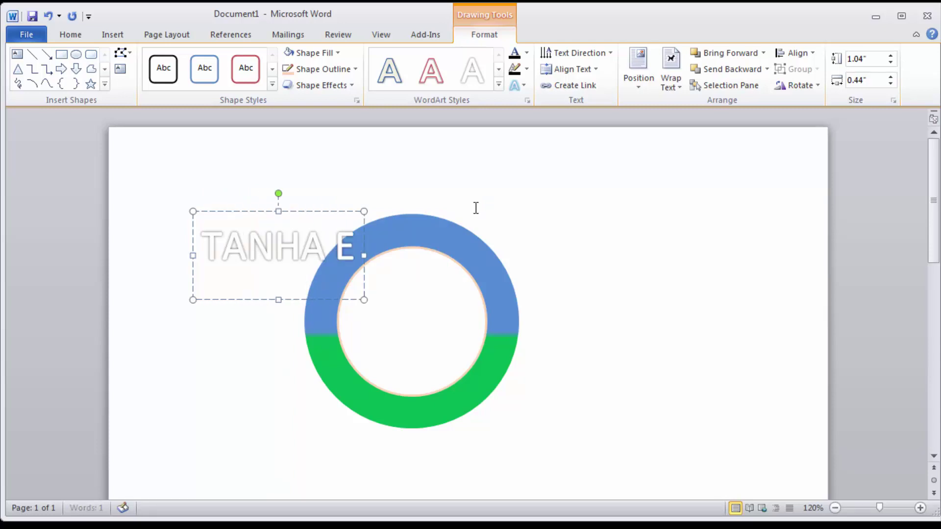
key(BackSpace)
text(DUCATION )
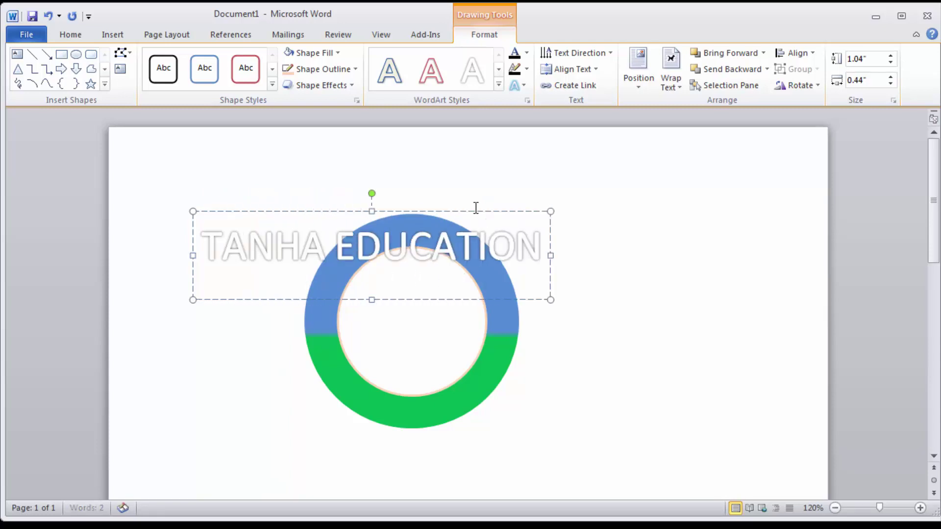
text(CENTER)
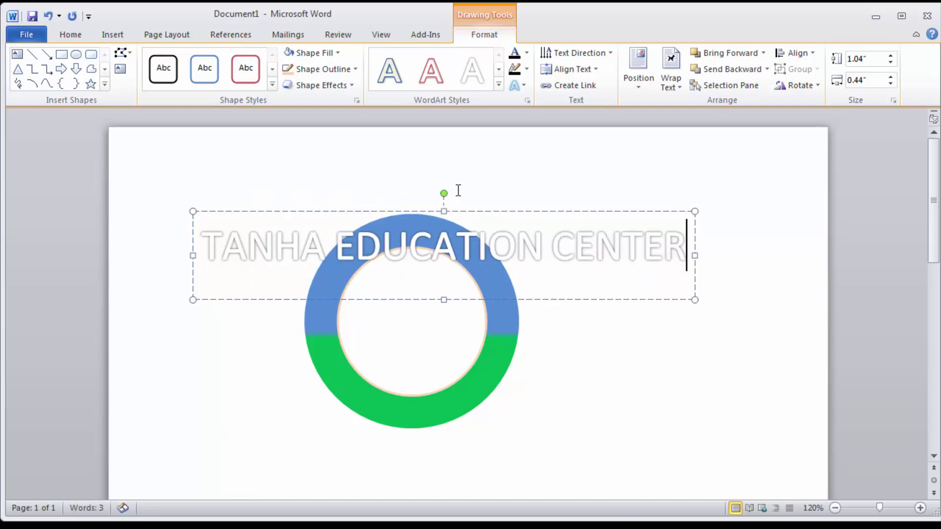
Apply the Follow Path arch transform to the WordArt and resize its box
click(525, 86)
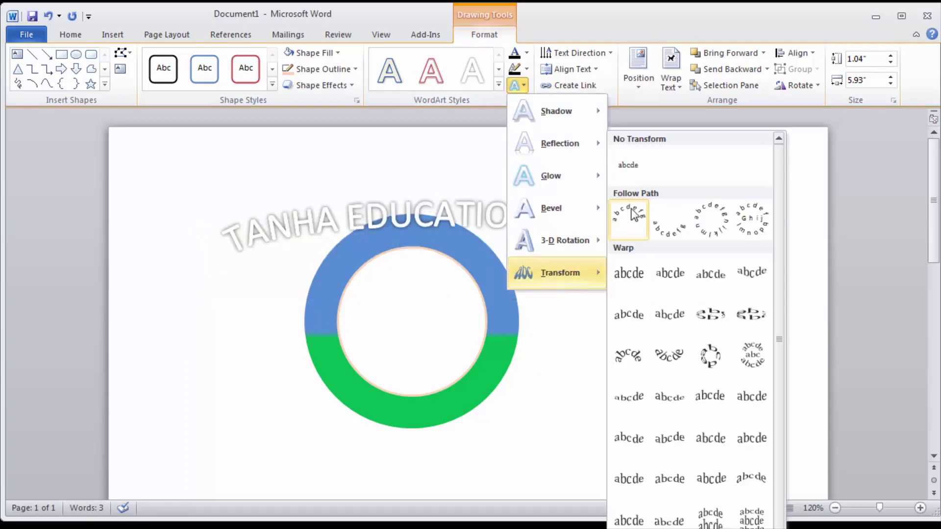
mouse_move(555, 272)
click(634, 216)
drag(695, 299, 486, 316)
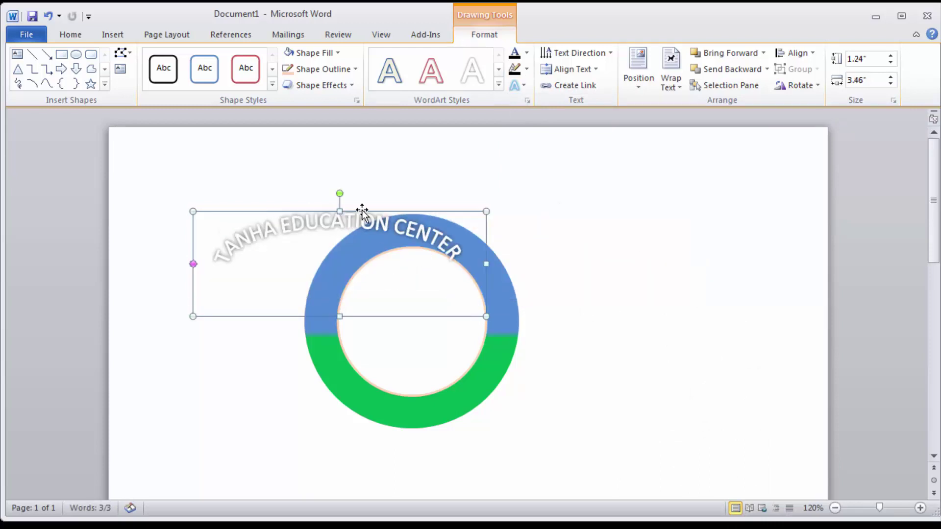
drag(193, 264, 194, 269)
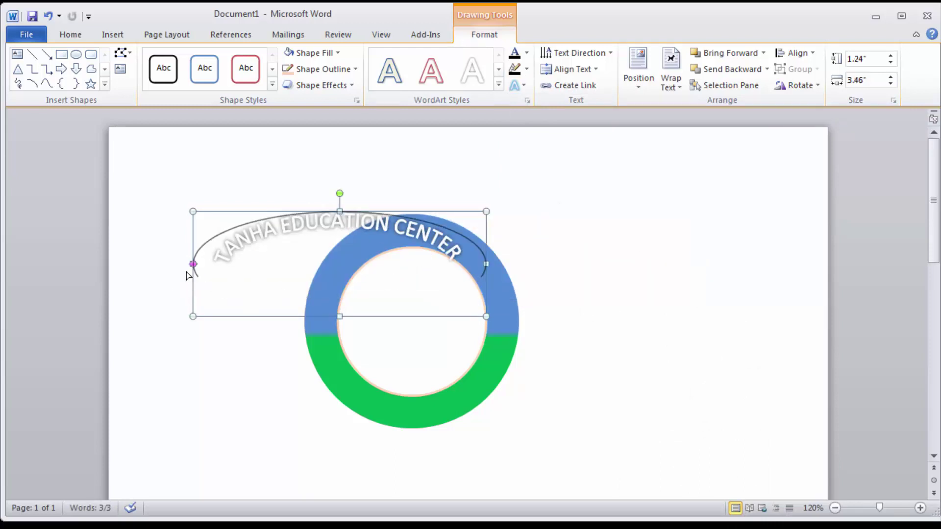
Reshape and position the arched WordArt box over the blue top of the ring
click(273, 330)
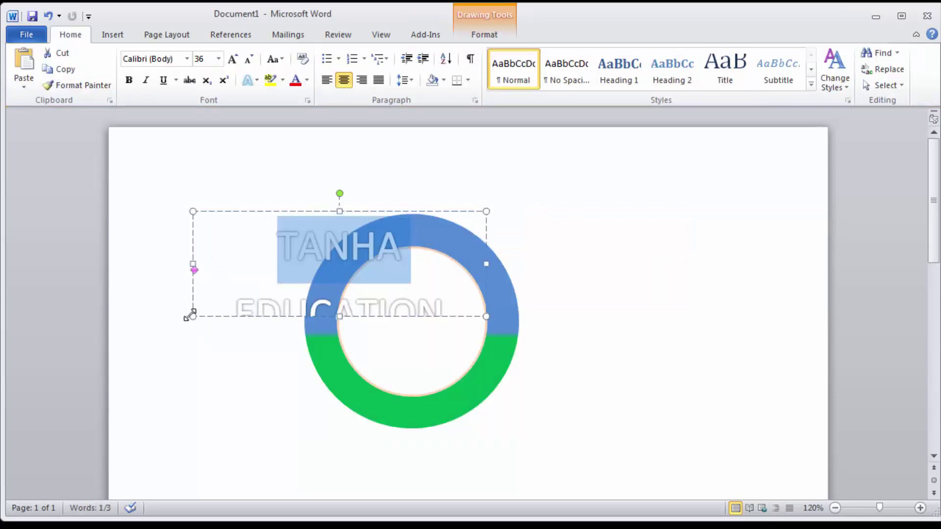
drag(190, 315, 333, 347)
drag(486, 347, 569, 337)
drag(470, 216, 424, 234)
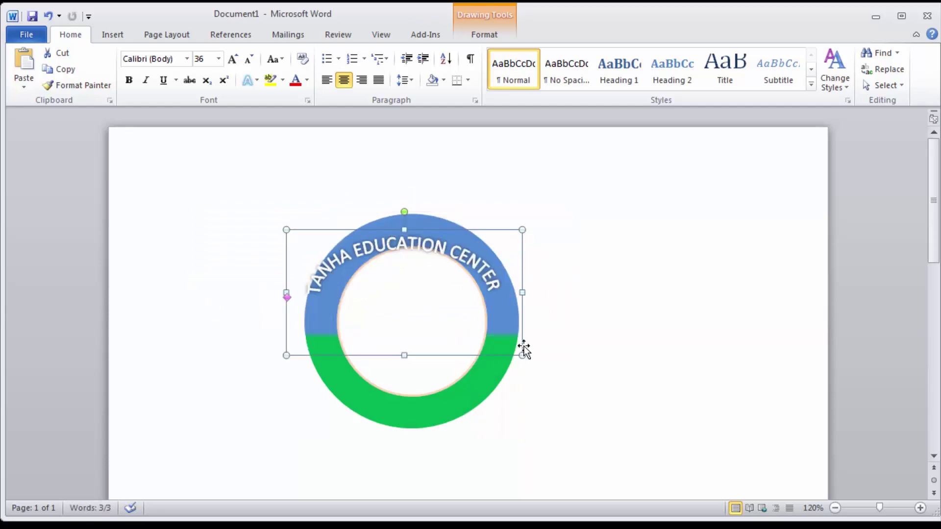
drag(523, 357, 521, 380)
drag(286, 229, 311, 214)
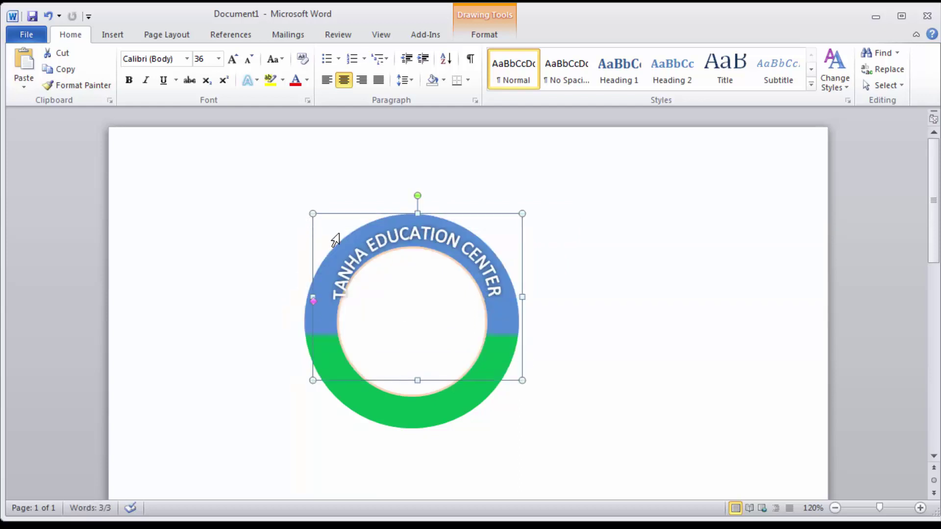
key(ctrl+z)
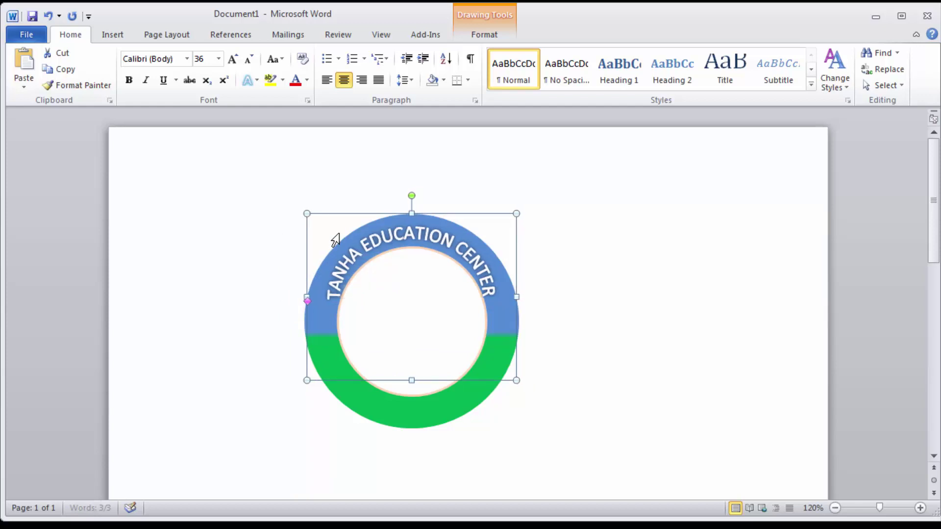
Set the arched text to font size 48 and stretch its box taller and wider
click(218, 59)
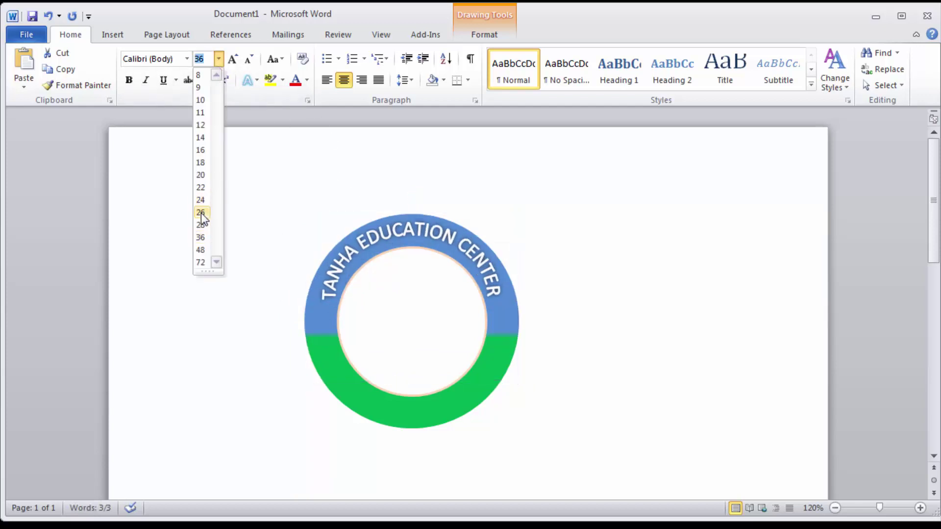
click(204, 247)
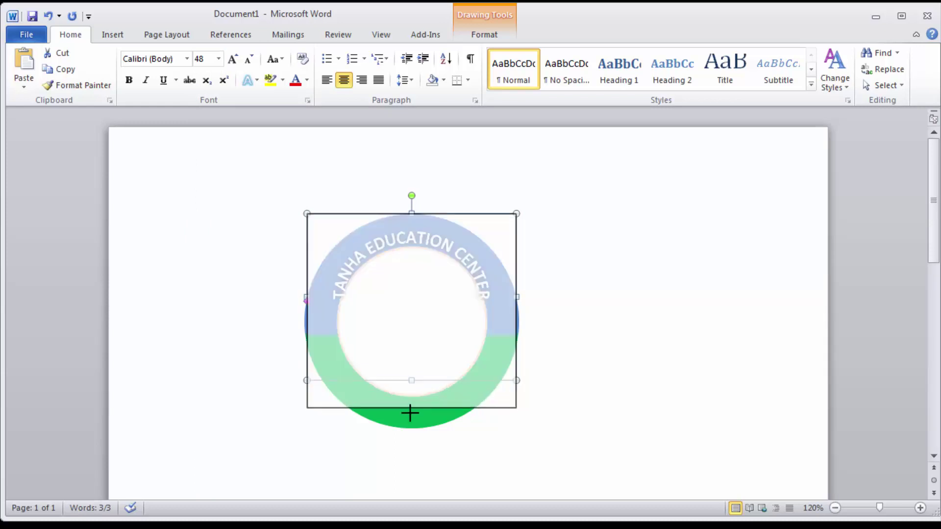
drag(411, 380, 412, 418)
drag(516, 315, 542, 315)
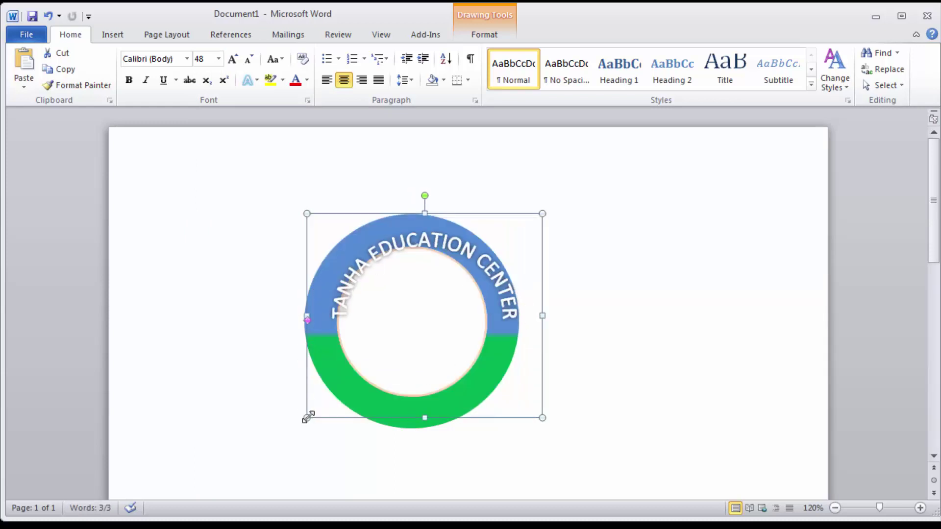
Fine-tune the box width so the arc fits the ring's blue upper band, then deselect
drag(307, 417, 281, 429)
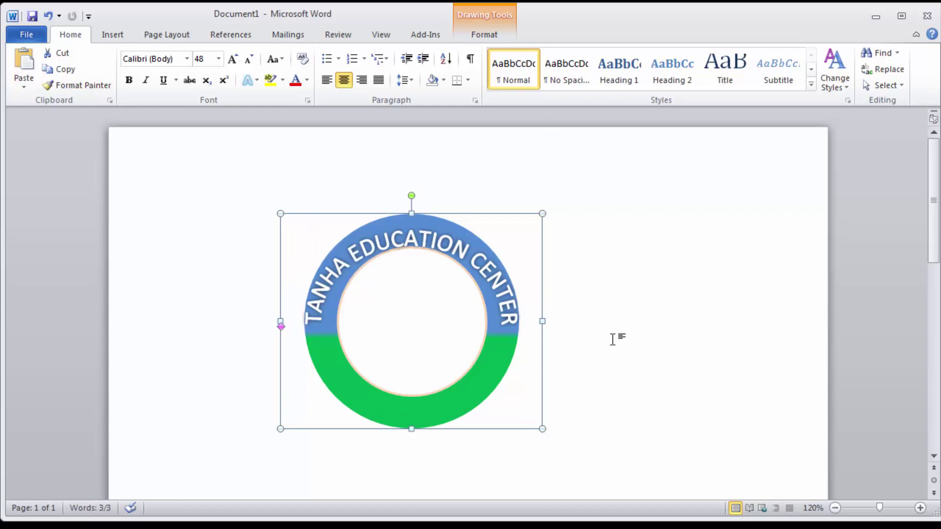
drag(542, 321, 532, 321)
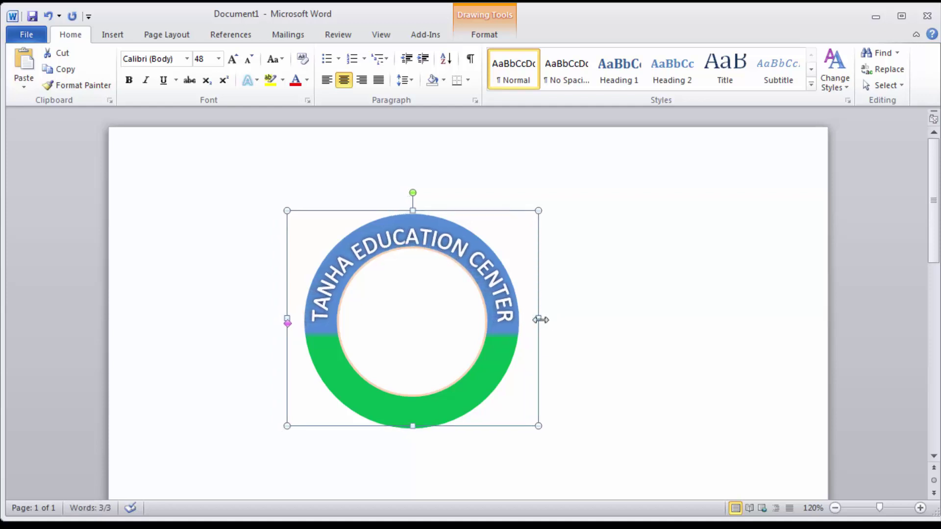
drag(541, 319, 534, 319)
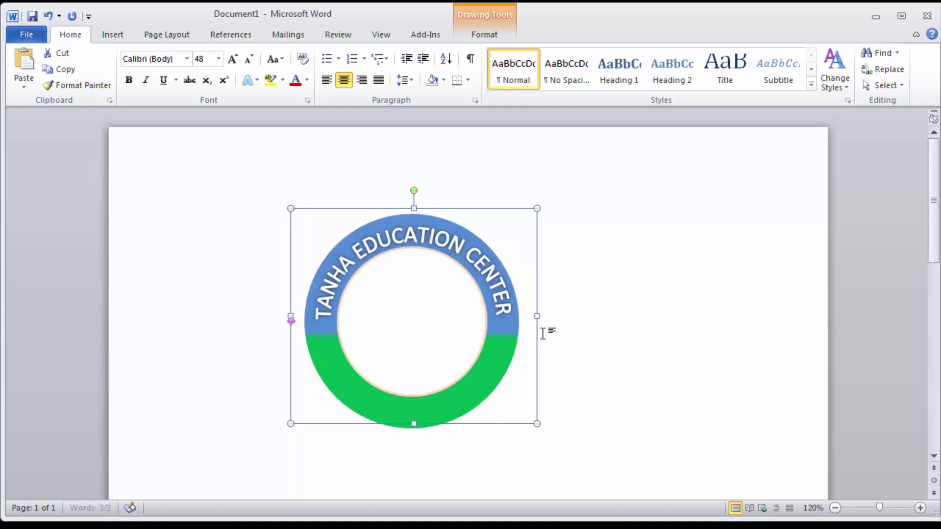
triple_click(141, 187)
click(505, 243)
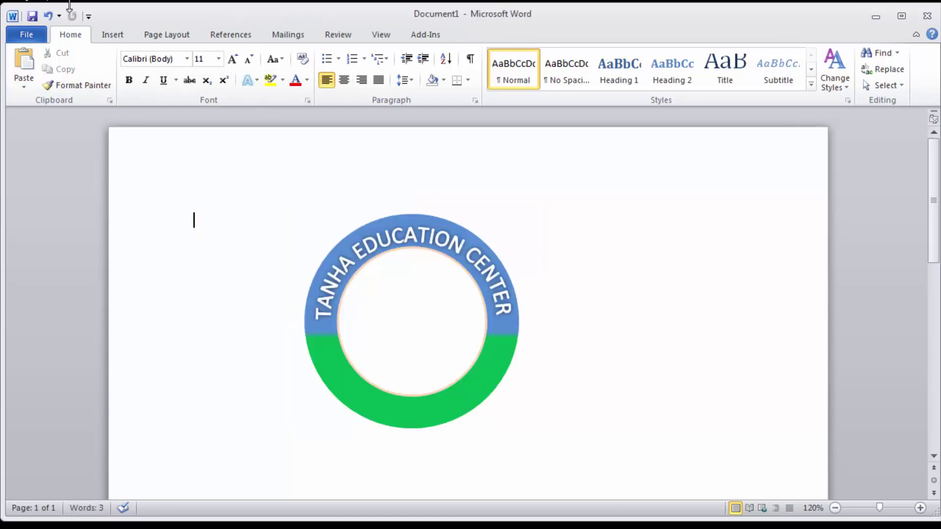
Insert a second WordArt box reading 'Ullapara, Sirajgonj', fixing the typo
click(112, 34)
click(692, 81)
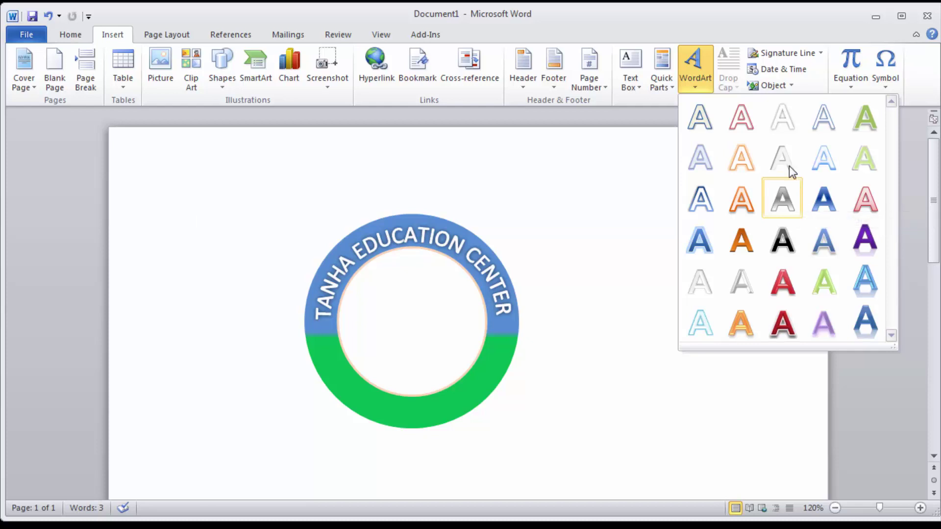
click(782, 123)
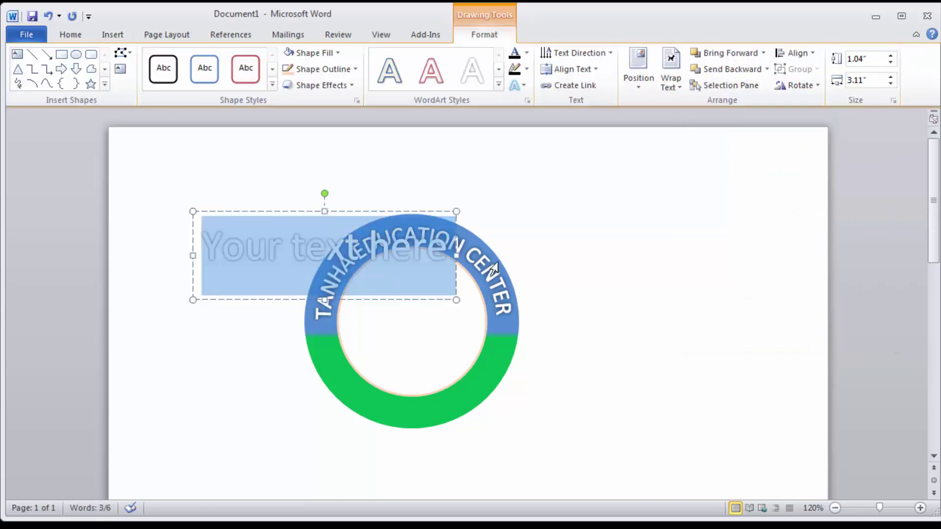
text(Ullapara Sirajgi)
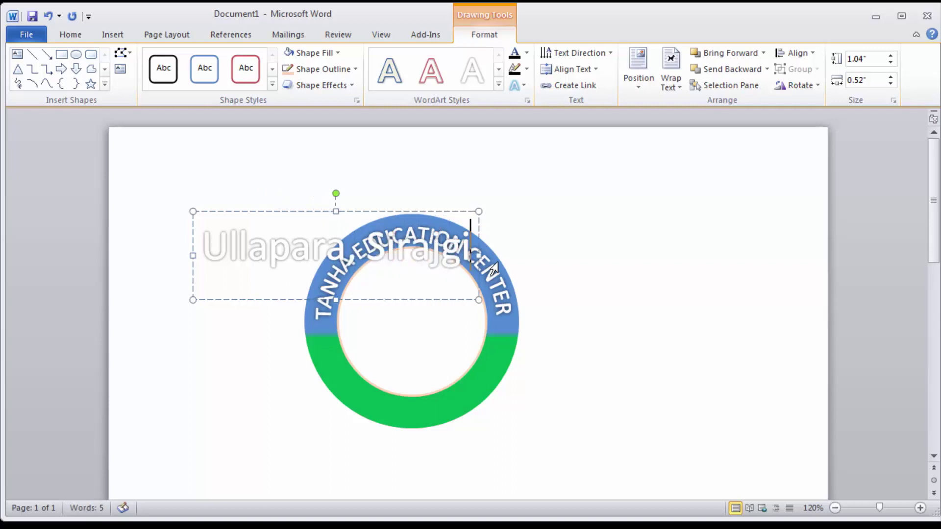
key(BackSpace)
key(BackSpace)
text(gon)
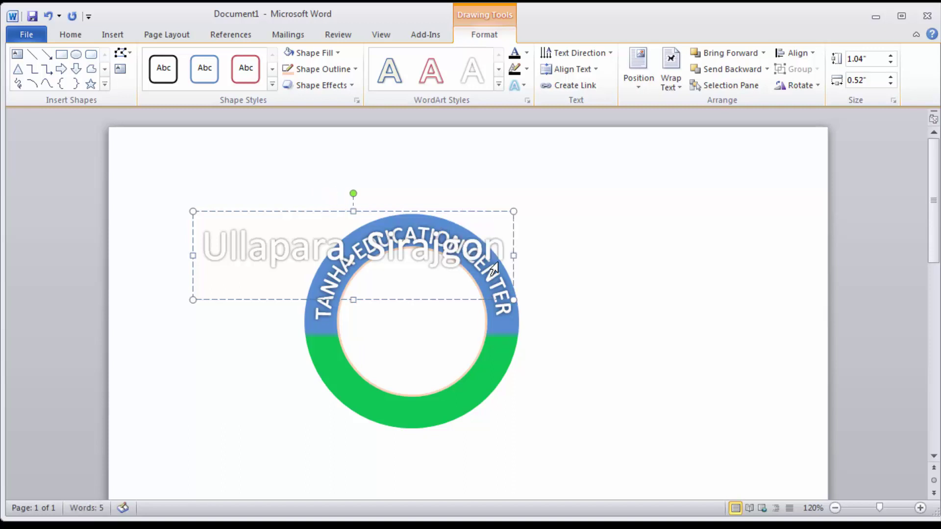
text(j)
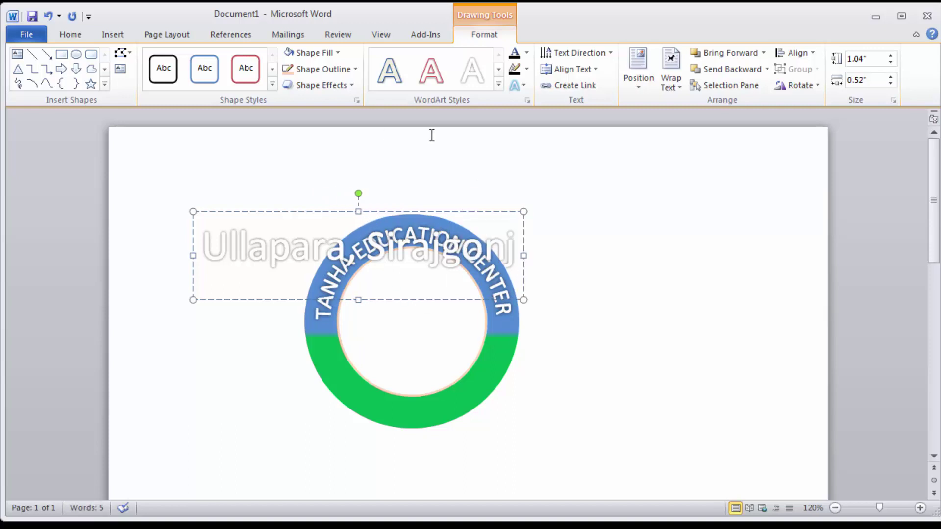
click(524, 84)
mouse_move(558, 273)
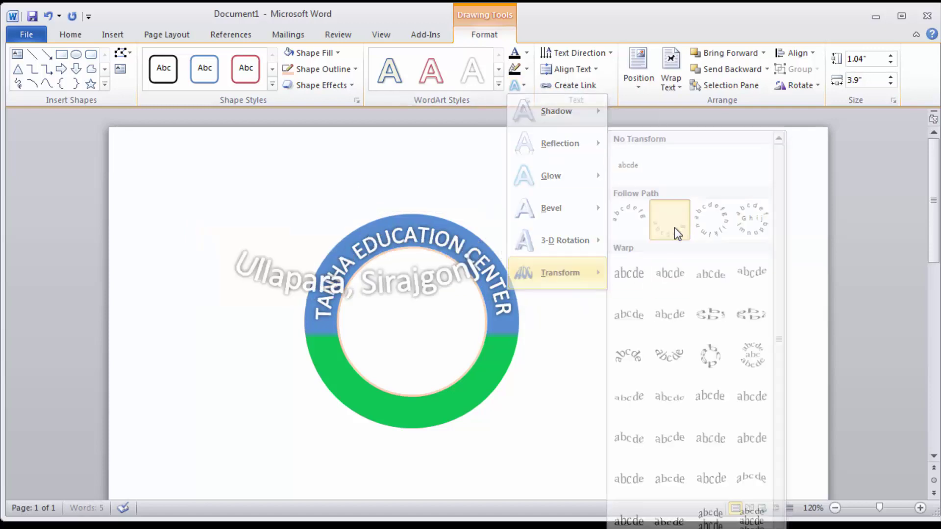
Arch 'Ullapara, Sirajgonj' downward along the ring's green lower band, sized 1.75 by 2.77 inches
click(671, 223)
drag(524, 300, 367, 322)
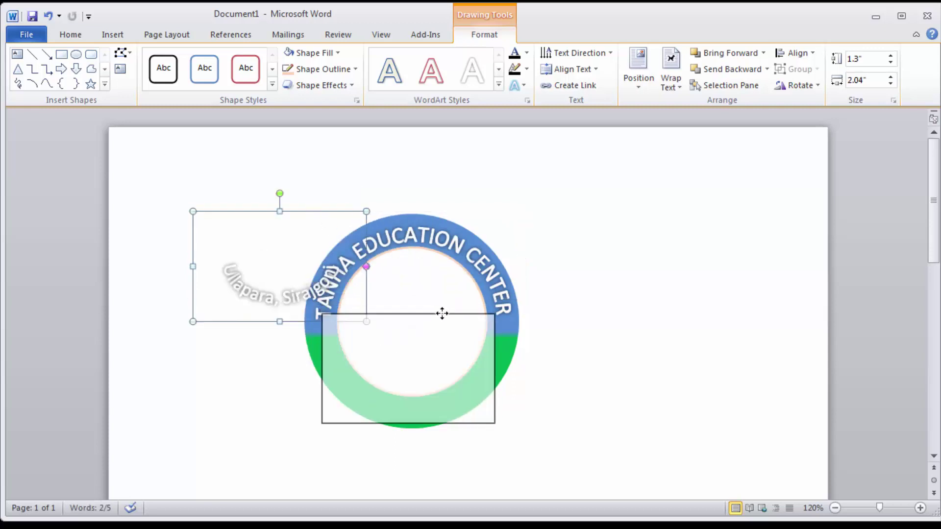
drag(330, 229, 458, 332)
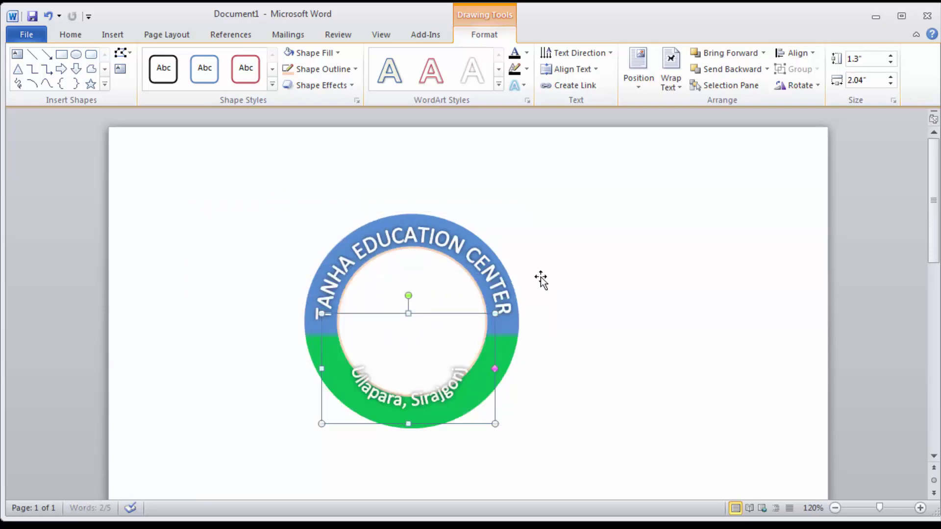
drag(514, 300, 550, 275)
key(ctrl+Left)
key(ctrl+Left)
key(ctrl+Left)
key(ctrl+Left)
key(ctrl+Left)
key(ctrl+Left)
key(ctrl+Left)
key(ctrl+Left)
key(ctrl+Left)
key(ctrl+Left)
key(ctrl+Left)
key(ctrl+Left)
key(ctrl+Down)
key(ctrl+Down)
key(ctrl+Down)
key(ctrl+Down)
key(ctrl+Down)
key(ctrl+Down)
key(ctrl+Down)
key(ctrl+Down)
key(ctrl+Down)
key(ctrl+Down)
key(ctrl+Down)
key(ctrl+Down)
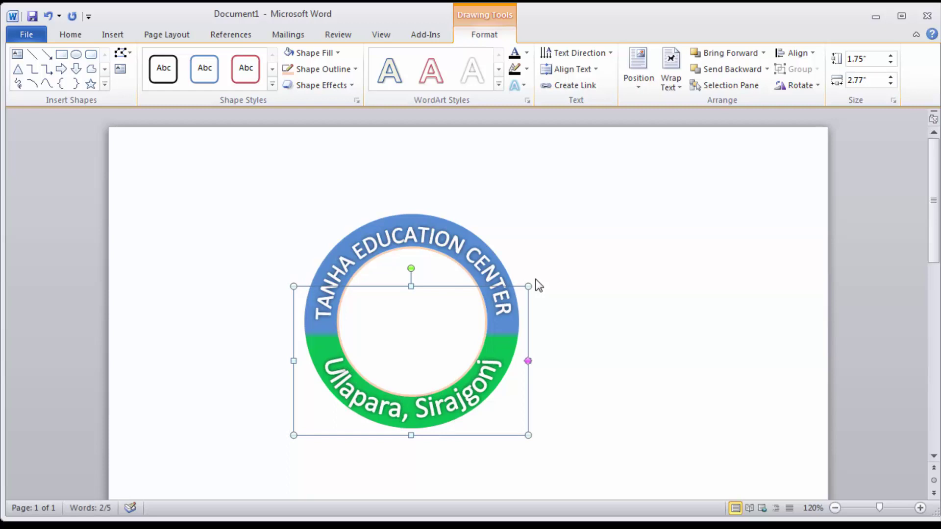
drag(529, 362, 526, 375)
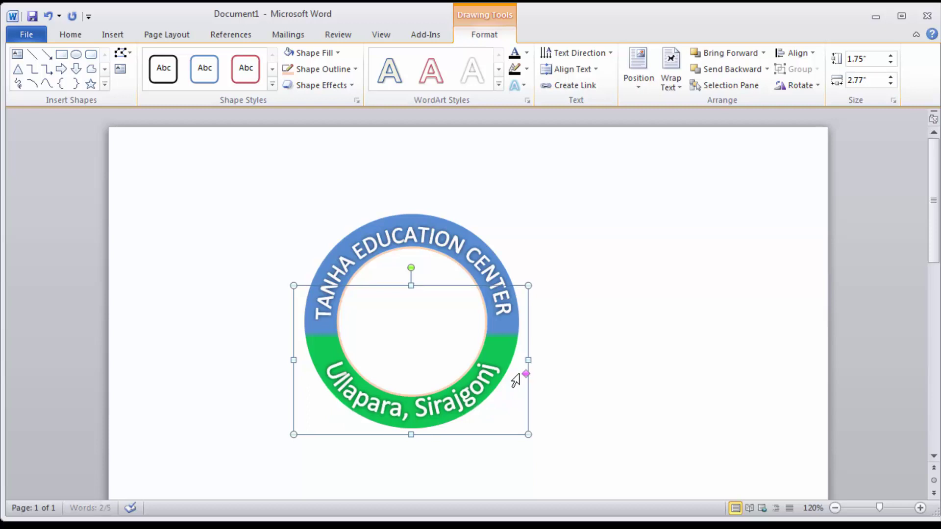
Insert the jkg book-and-figures picture from the Desktop into the page
click(600, 303)
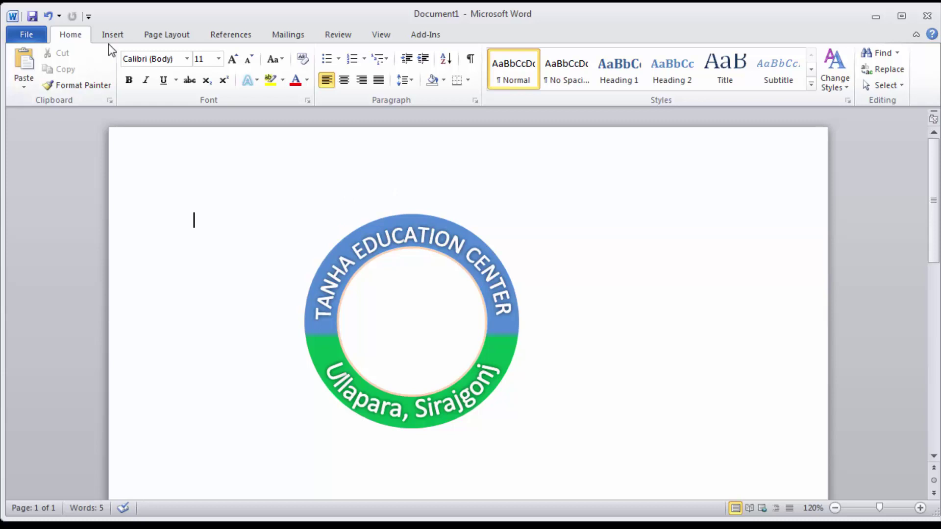
click(120, 36)
click(159, 70)
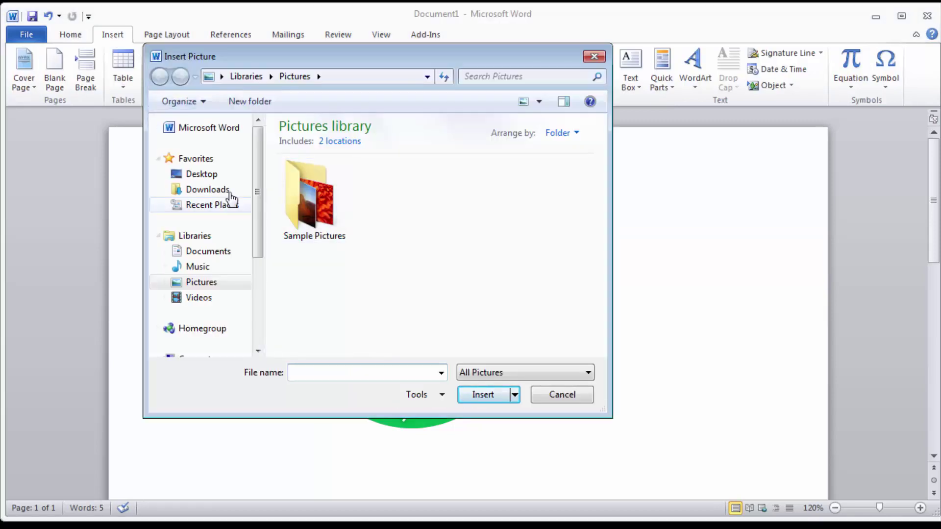
click(199, 175)
mouse_move(601, 168)
mouse_down()
mouse_move(619, 336)
mouse_move(628, 290)
mouse_up()
click(314, 311)
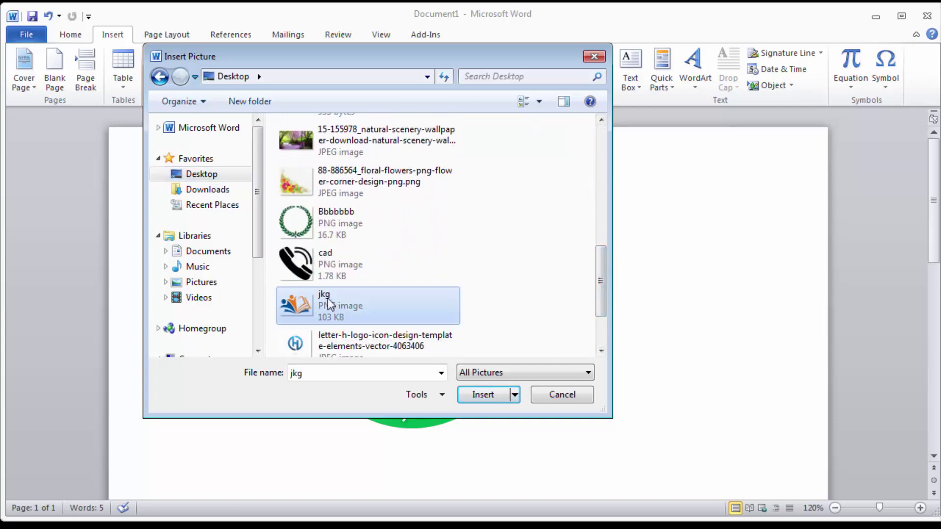
click(479, 393)
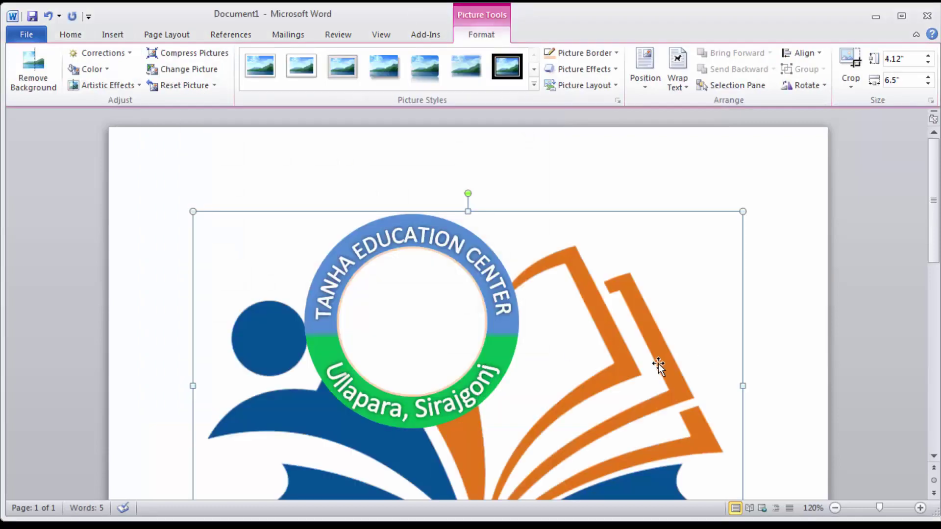
Float the book picture in front of text, shrink it to about 2.4 by 1.5 inches, and place it over the ring
click(680, 86)
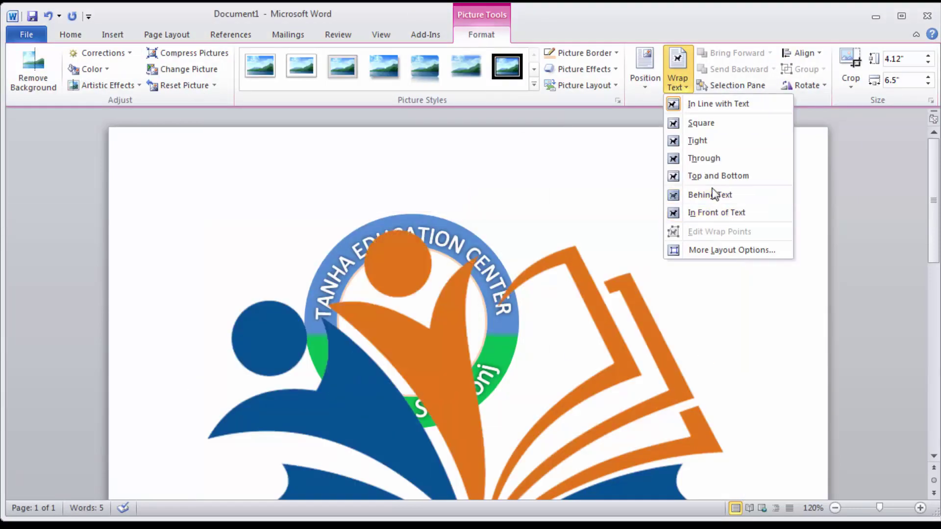
click(697, 218)
drag(542, 371, 523, 257)
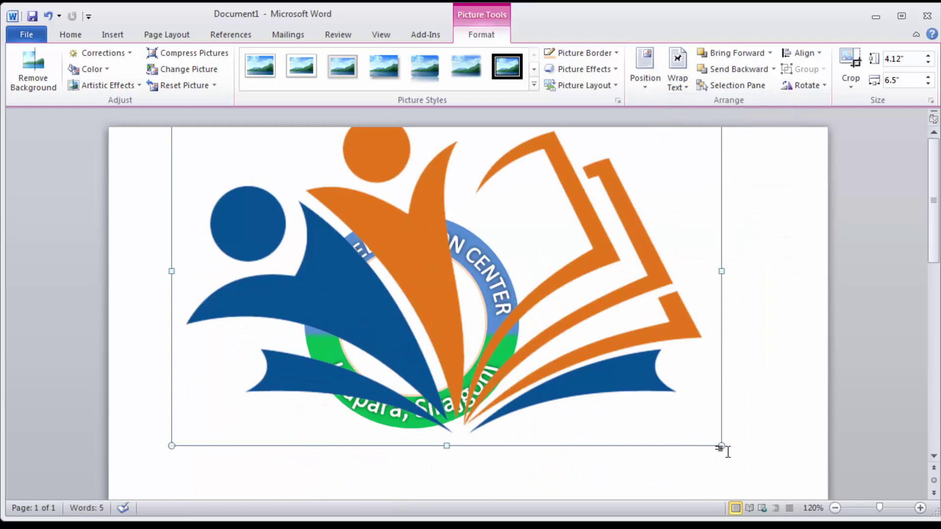
drag(723, 444, 269, 223)
drag(305, 175, 447, 335)
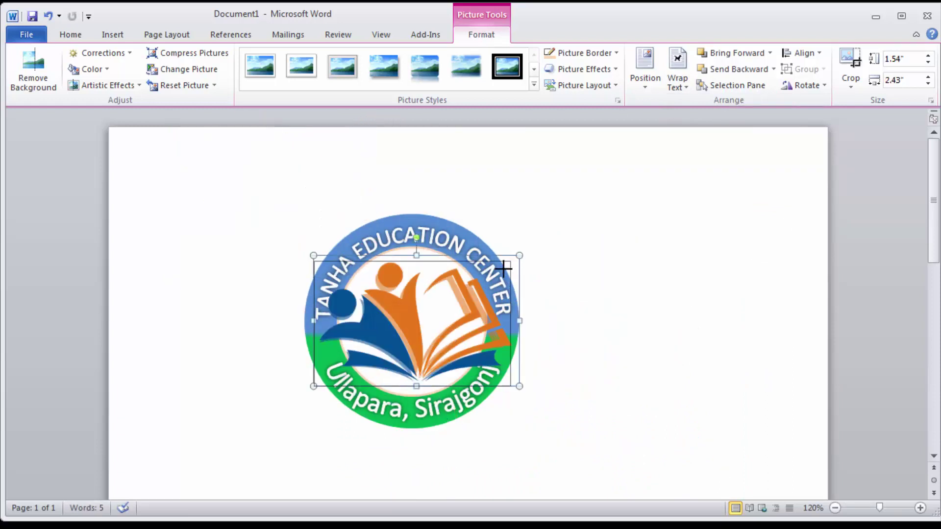
Shrink and nudge the book picture into the ring's white centre at 1.01 by 1.59 inches
drag(474, 286, 467, 271)
drag(410, 316, 398, 326)
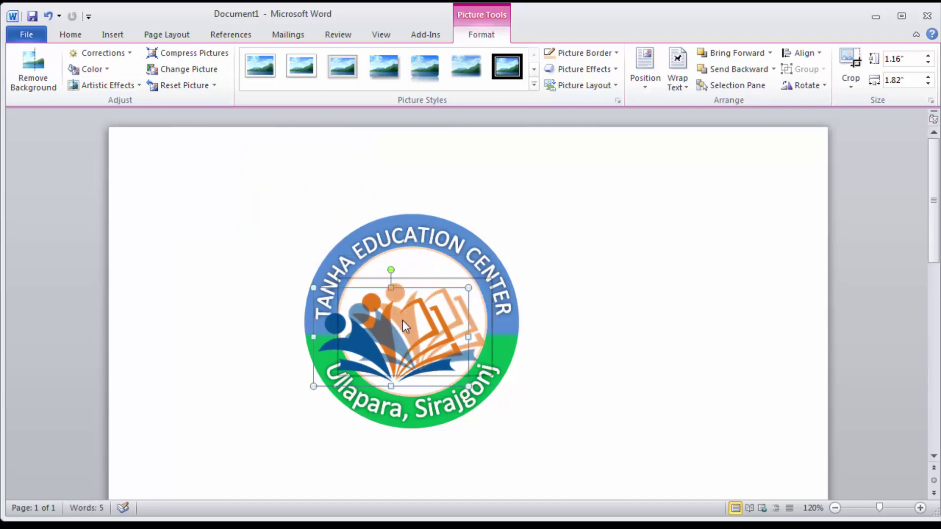
drag(492, 375, 463, 363)
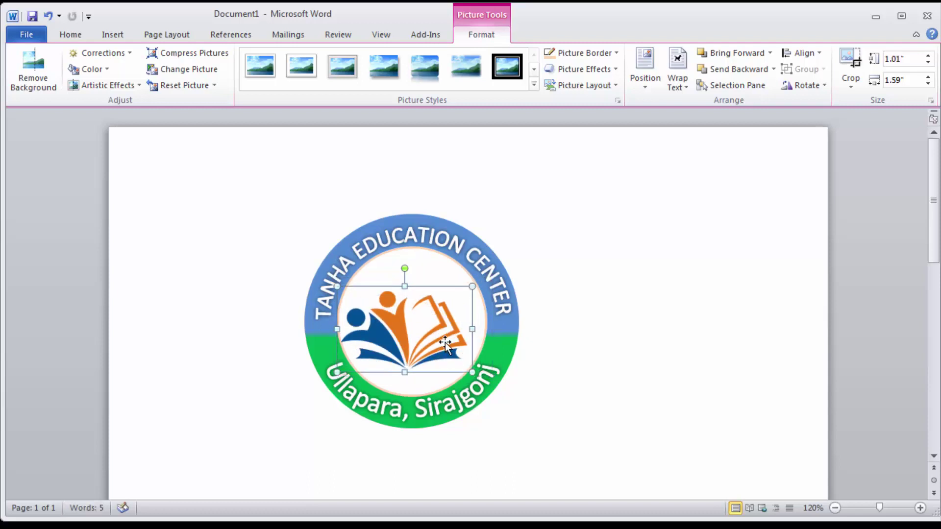
key(Right)
key(Right)
key(Down)
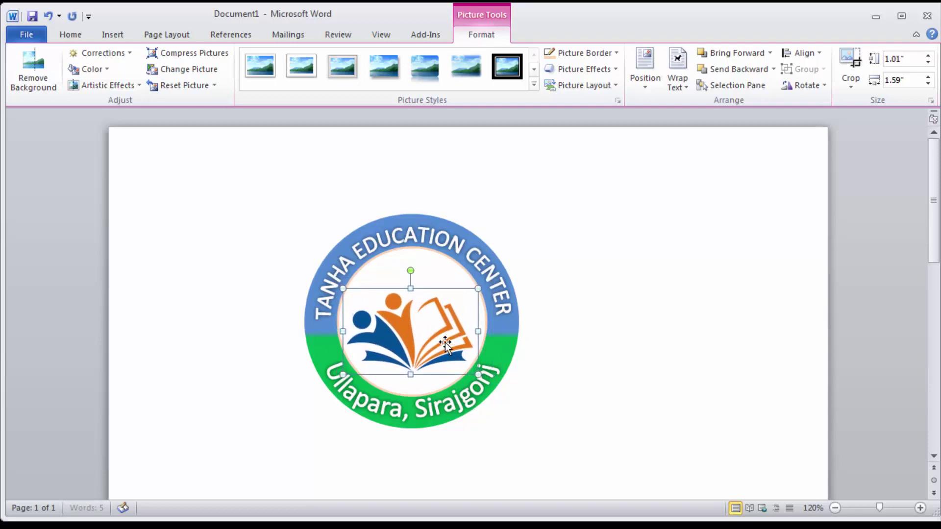
drag(424, 334, 427, 314)
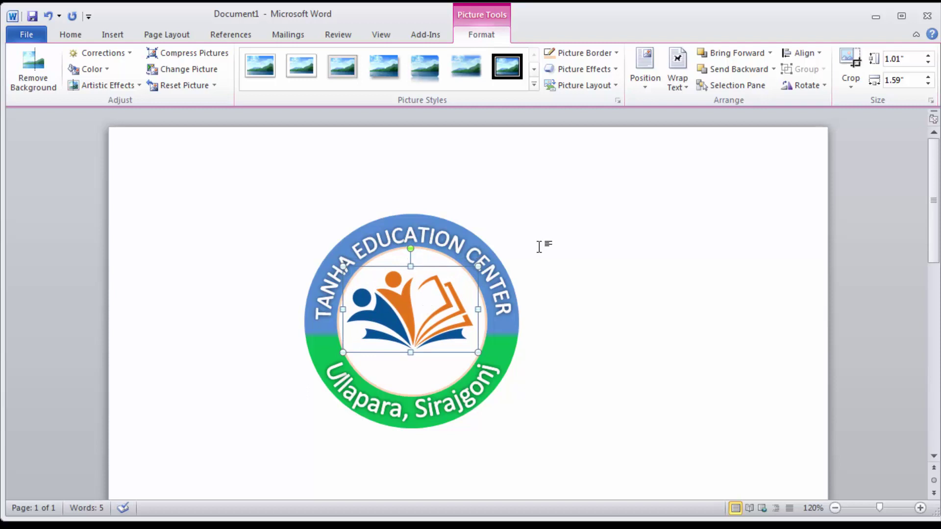
Insert a simple text box containing the label 'ESTD : 2020'
click(190, 176)
click(112, 34)
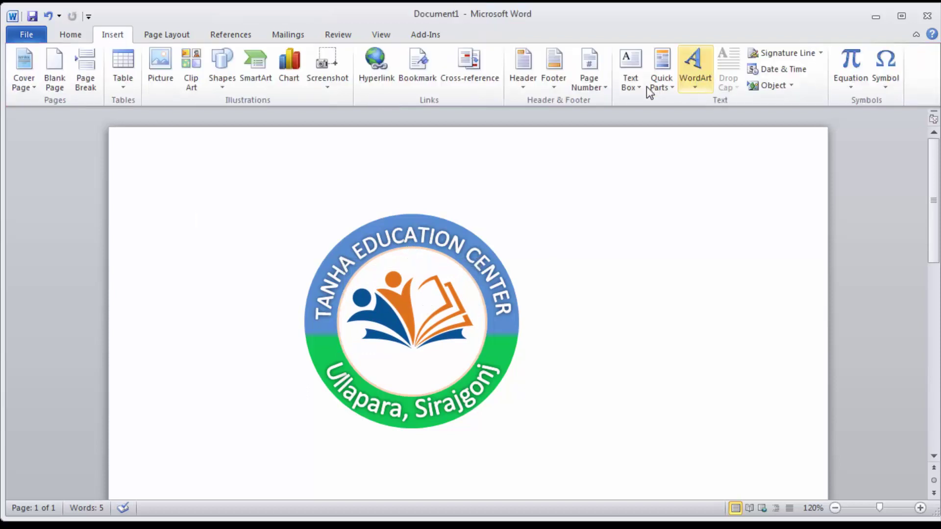
click(624, 70)
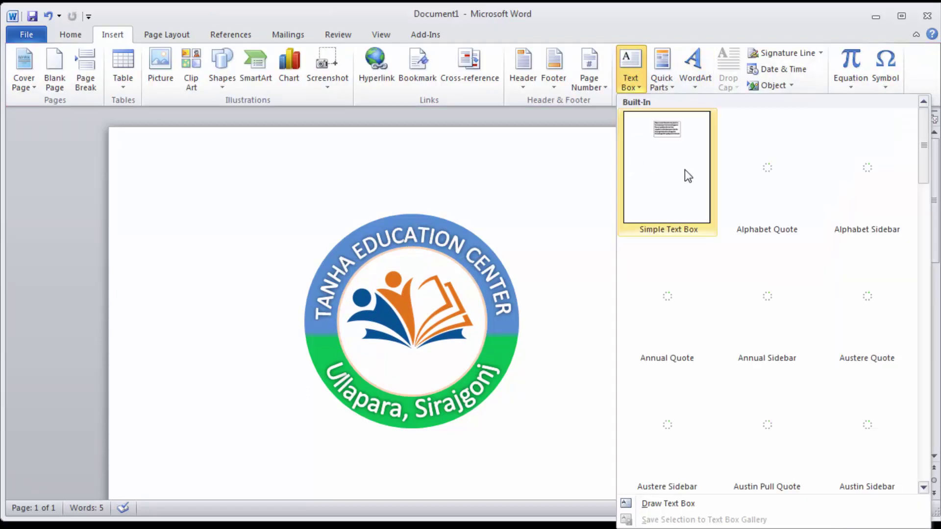
click(677, 167)
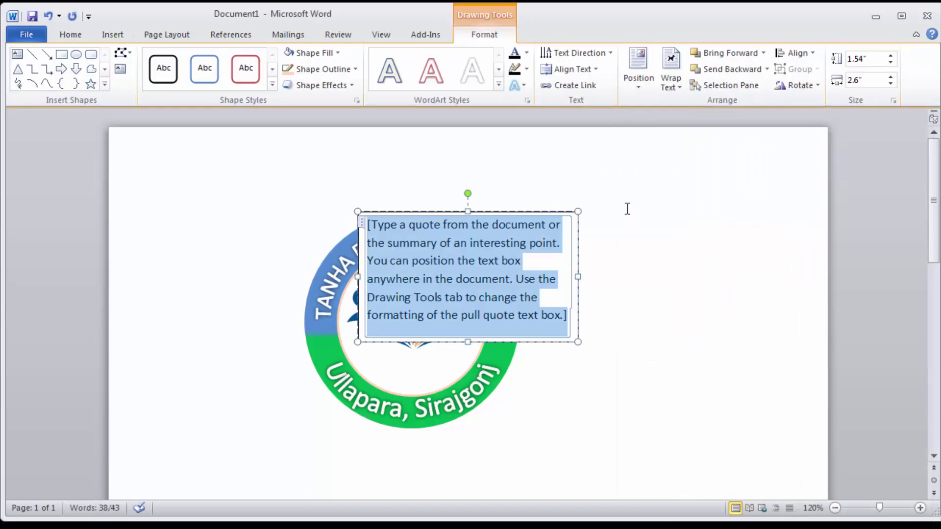
text(ESTD : 2020)
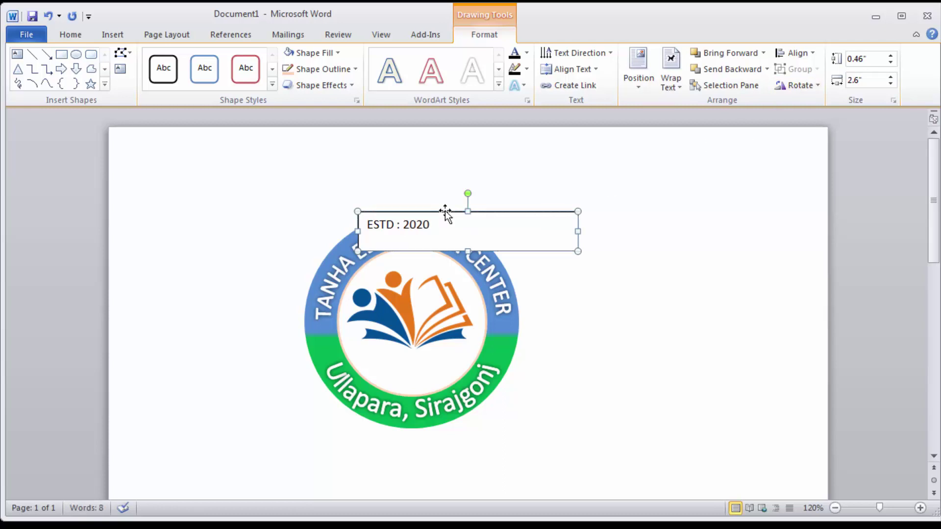
Give the label no fill and no outline, shrink it, and place it under the book icon
click(445, 211)
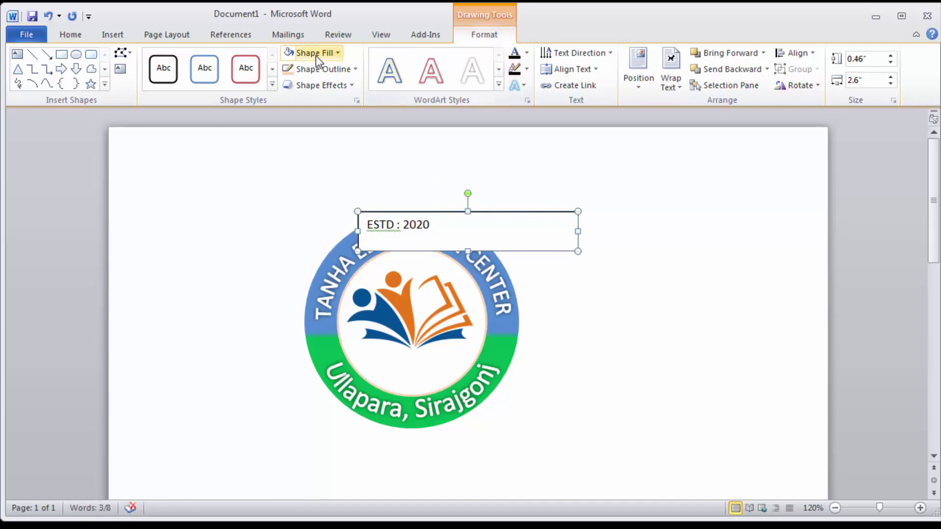
click(340, 54)
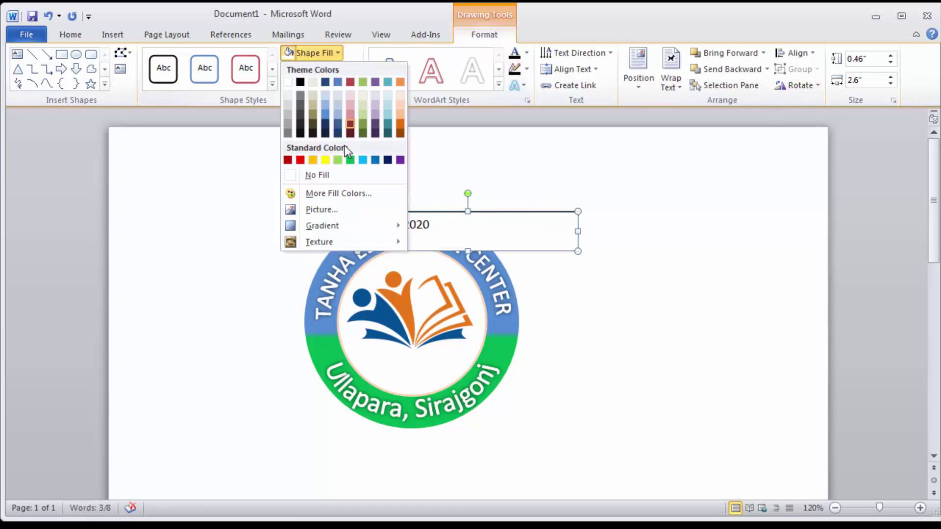
click(322, 174)
click(323, 69)
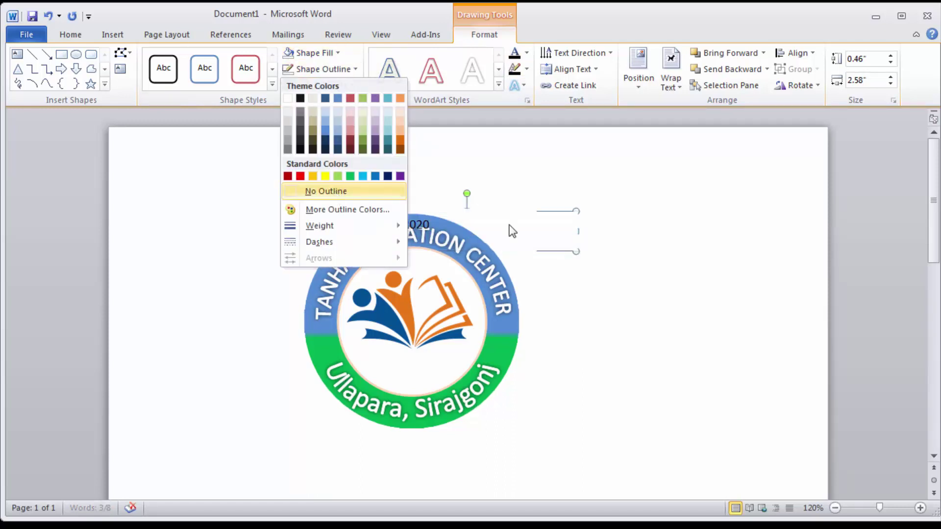
click(324, 191)
drag(578, 251, 456, 240)
mouse_move(394, 212)
mouse_down()
mouse_move(455, 211)
mouse_move(402, 352)
mouse_up()
key(ctrl+Right)
key(ctrl+Right)
key(ctrl+Right)
key(ctrl+Right)
key(ctrl+Right)
key(ctrl+Right)
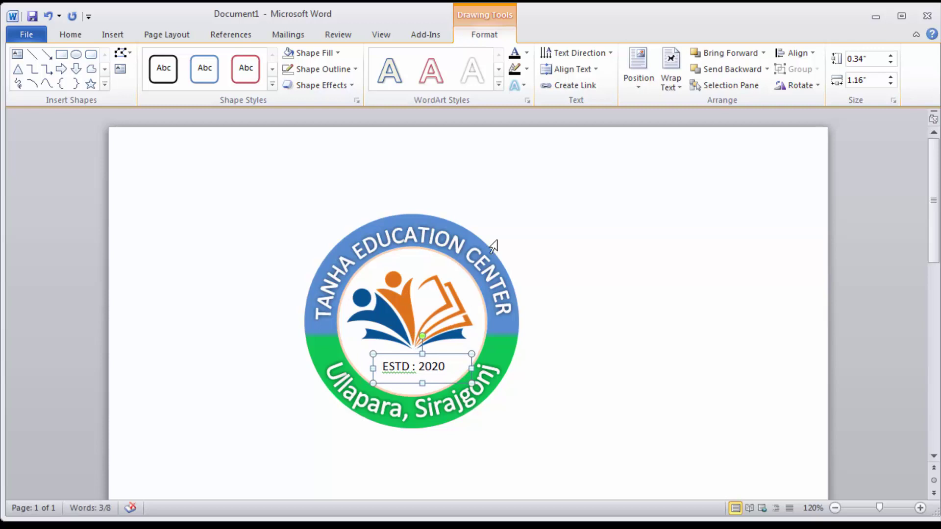
Choose the laurel wreath image Bbbbbbb in the Insert Picture dialog
click(522, 205)
click(113, 36)
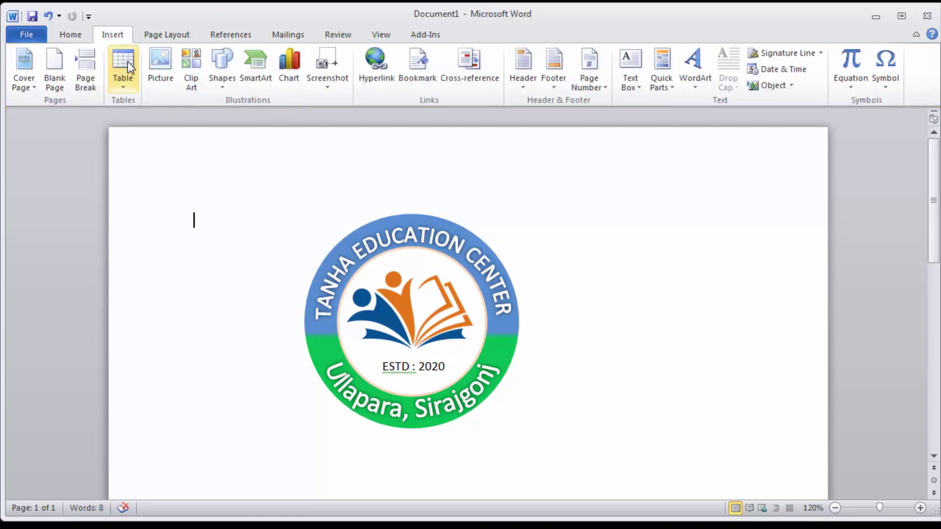
click(169, 67)
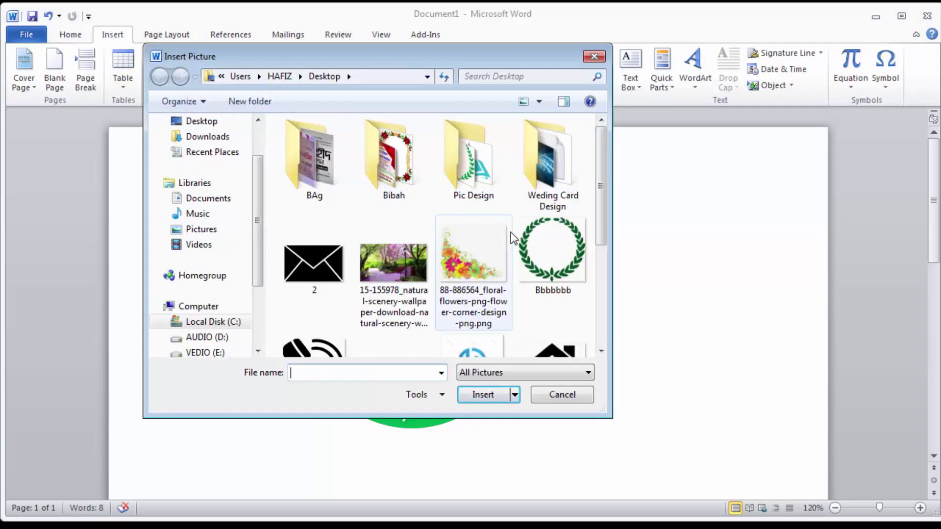
drag(601, 225, 607, 245)
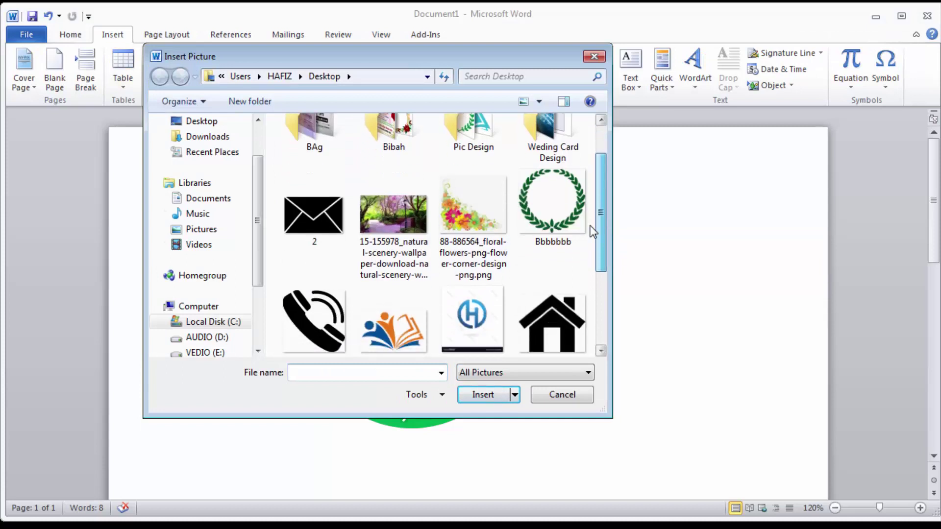
click(551, 216)
Insert the laurel wreath, float it in front of text, and size it around the ring
click(487, 396)
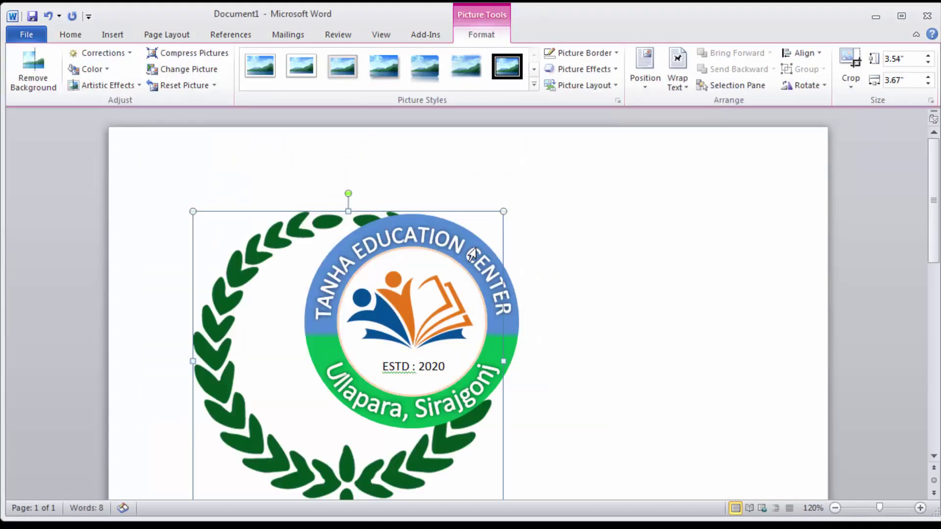
click(684, 91)
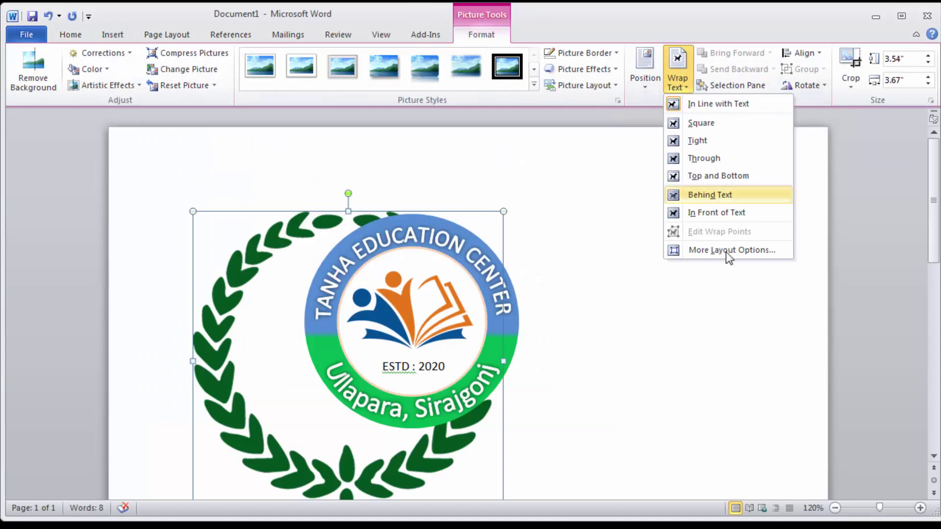
click(714, 209)
drag(442, 419, 512, 384)
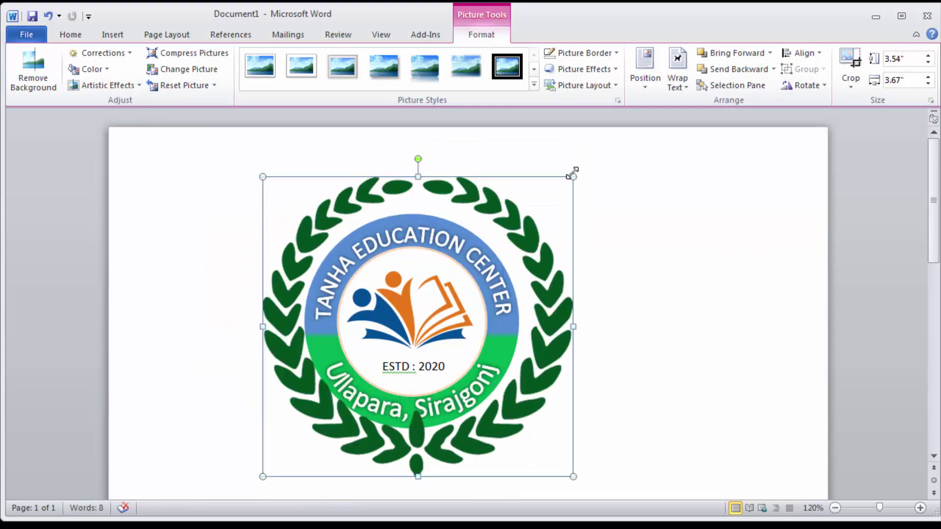
drag(572, 176, 553, 196)
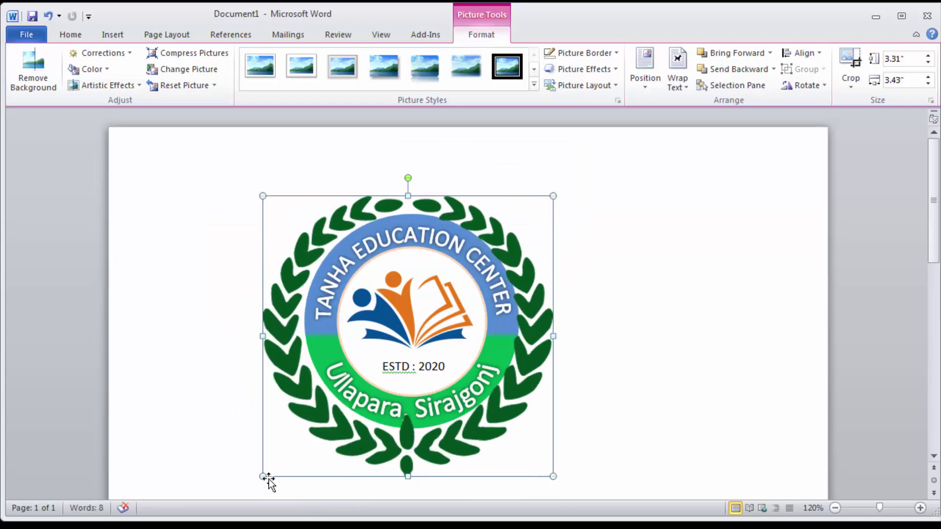
drag(261, 476, 271, 467)
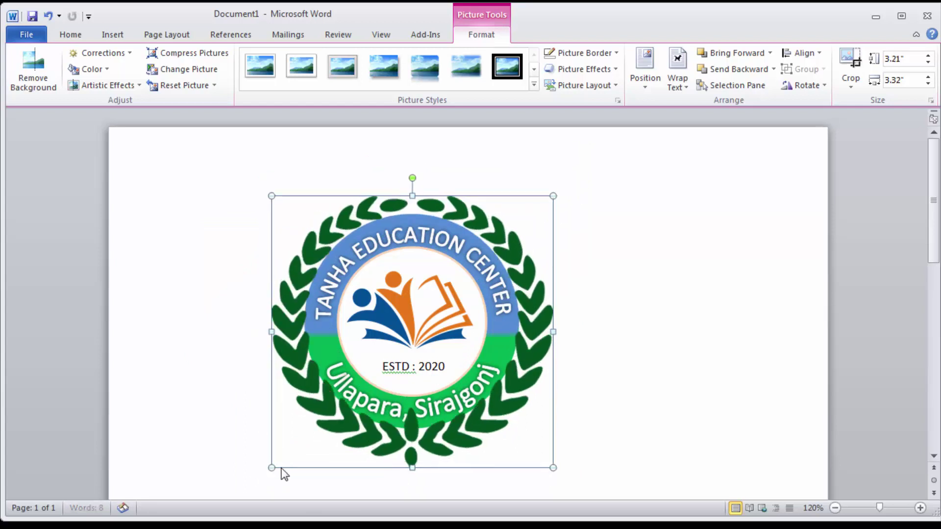
Send the wreath behind the logo and fine-tune it to about 3.1 by 3.21 inches
click(743, 69)
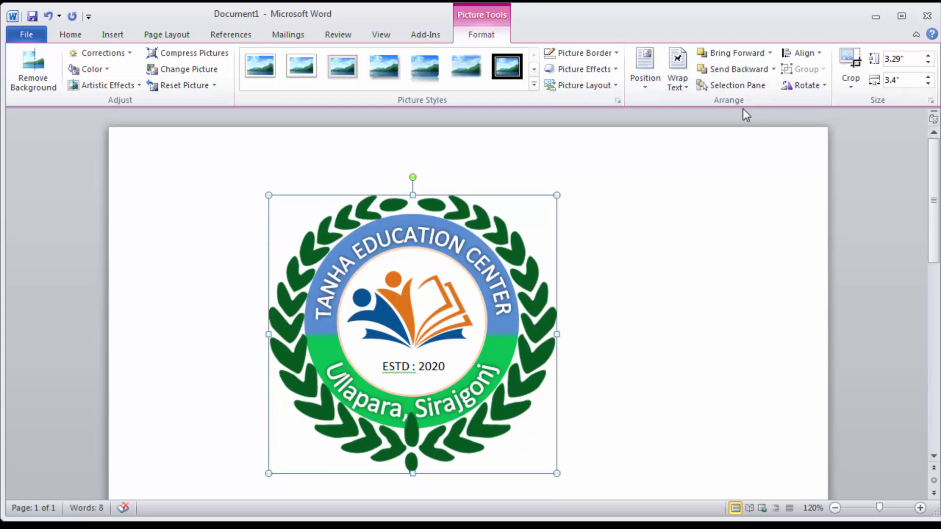
click(738, 71)
drag(556, 470, 547, 461)
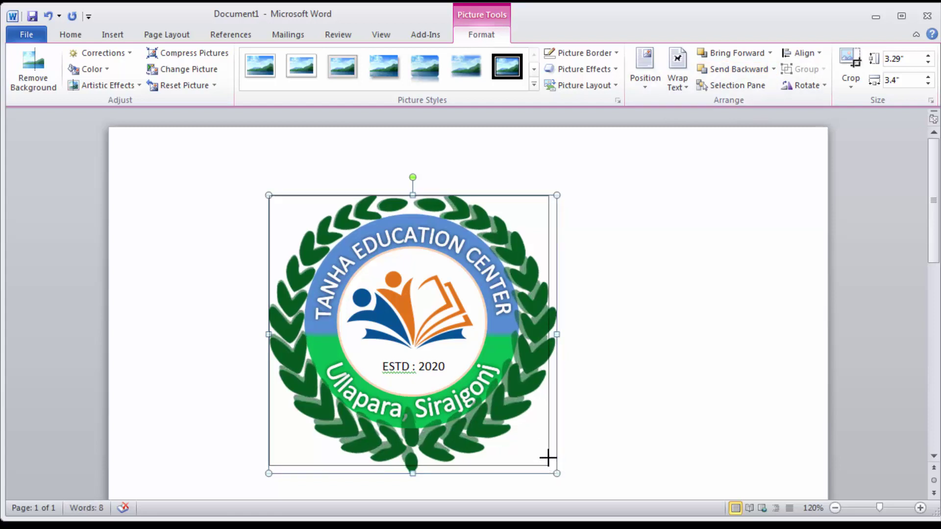
drag(268, 196, 277, 204)
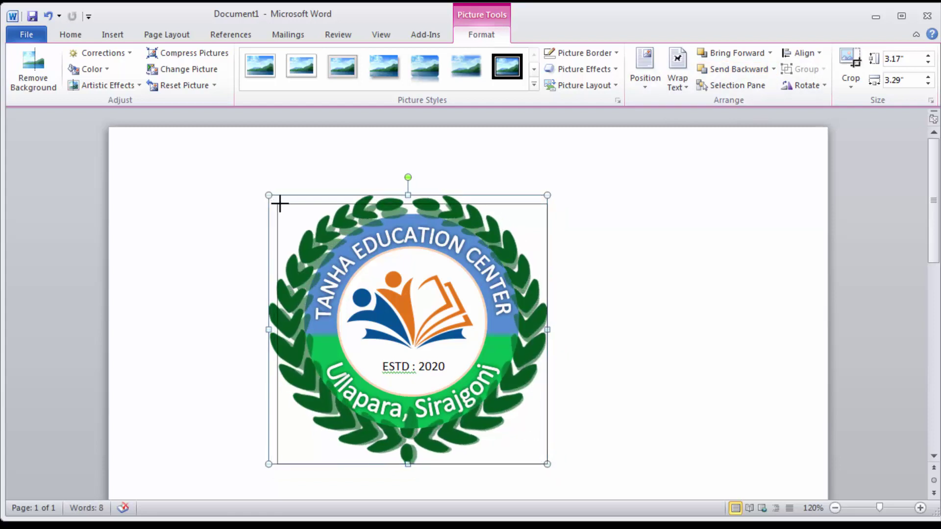
key(ctrl+z)
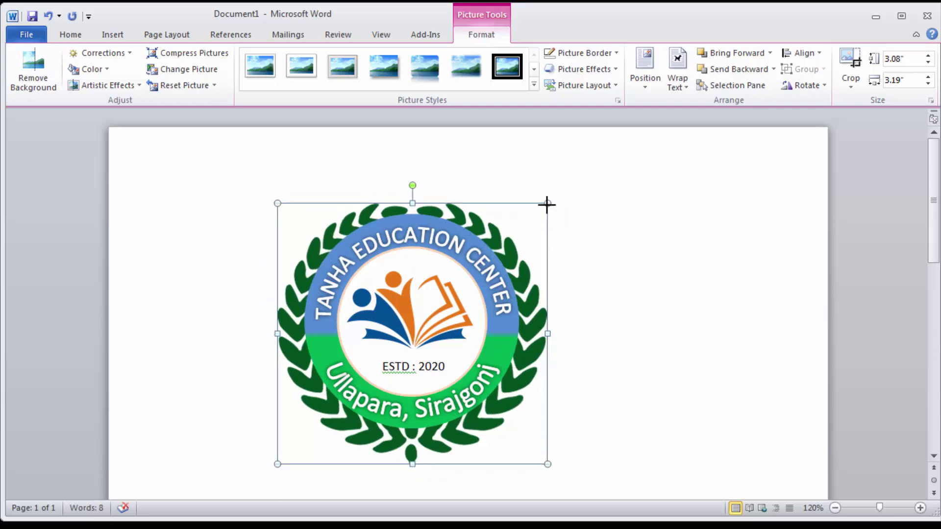
drag(547, 204, 557, 196)
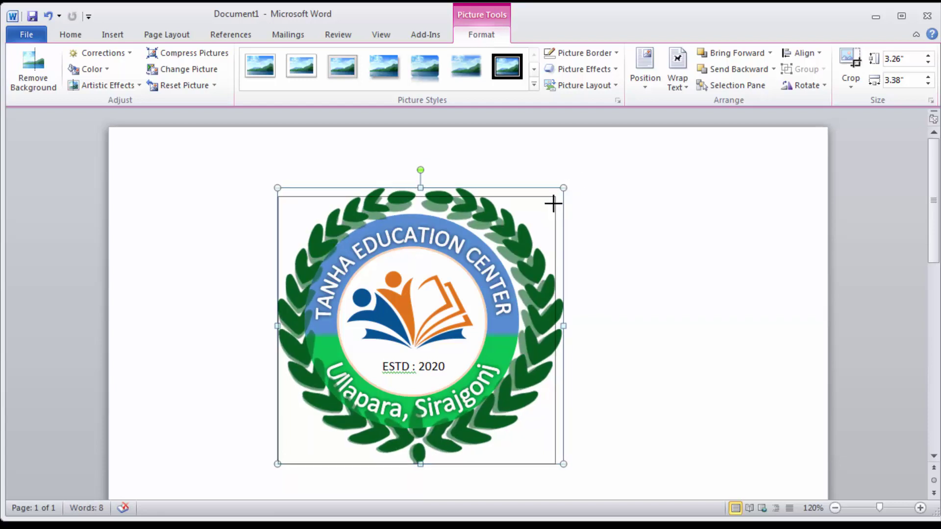
drag(562, 191, 548, 205)
key(ctrl+z)
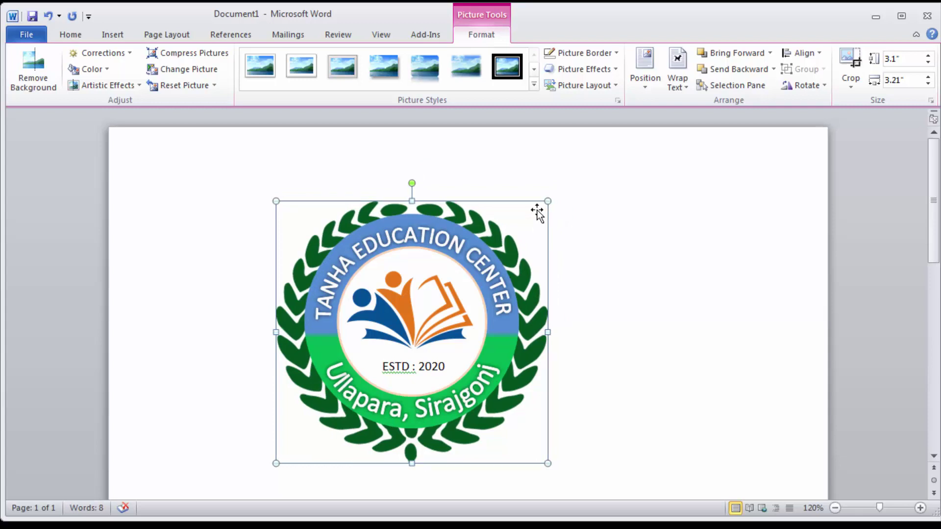
click(646, 294)
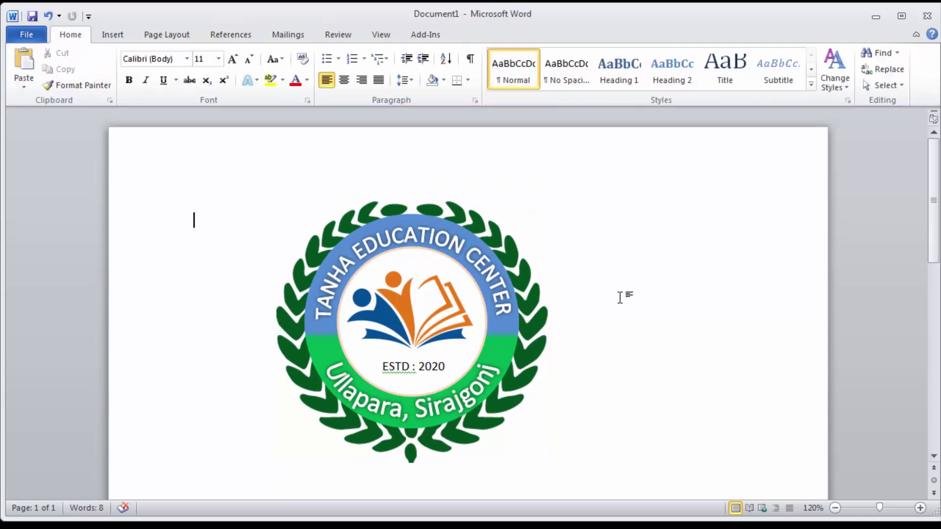